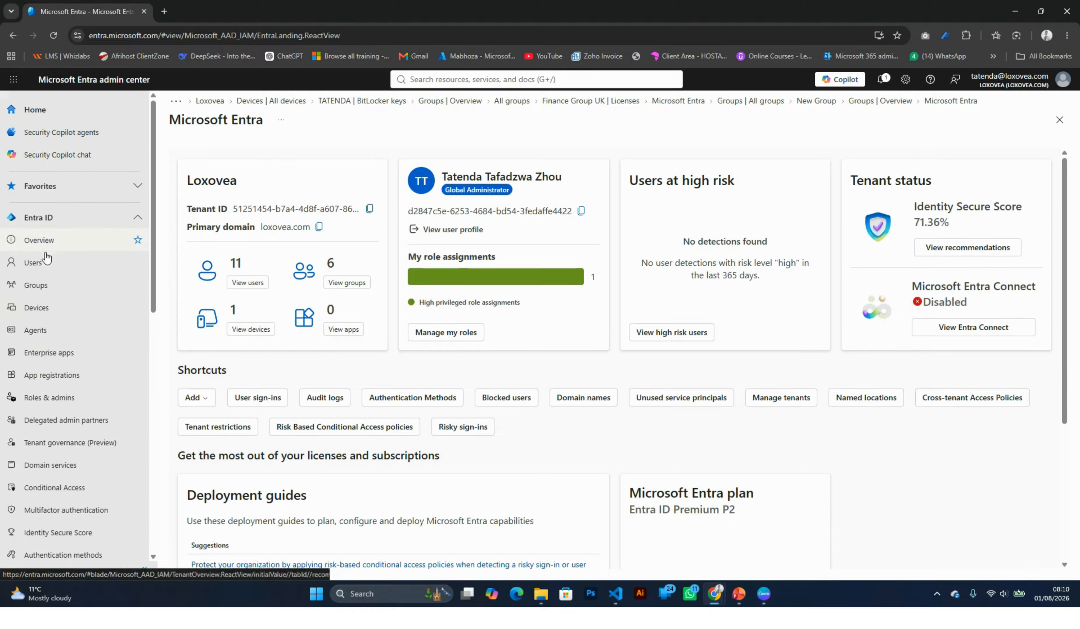
Step: Open the form for creating a new group from the Entra ID All groups list
click(37, 222)
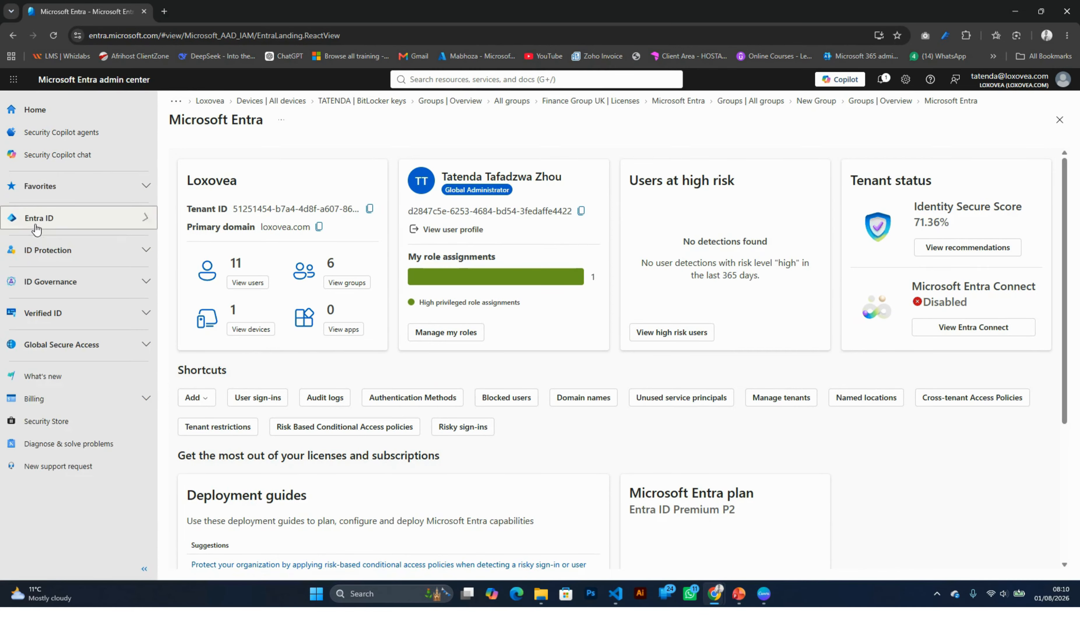
click(87, 222)
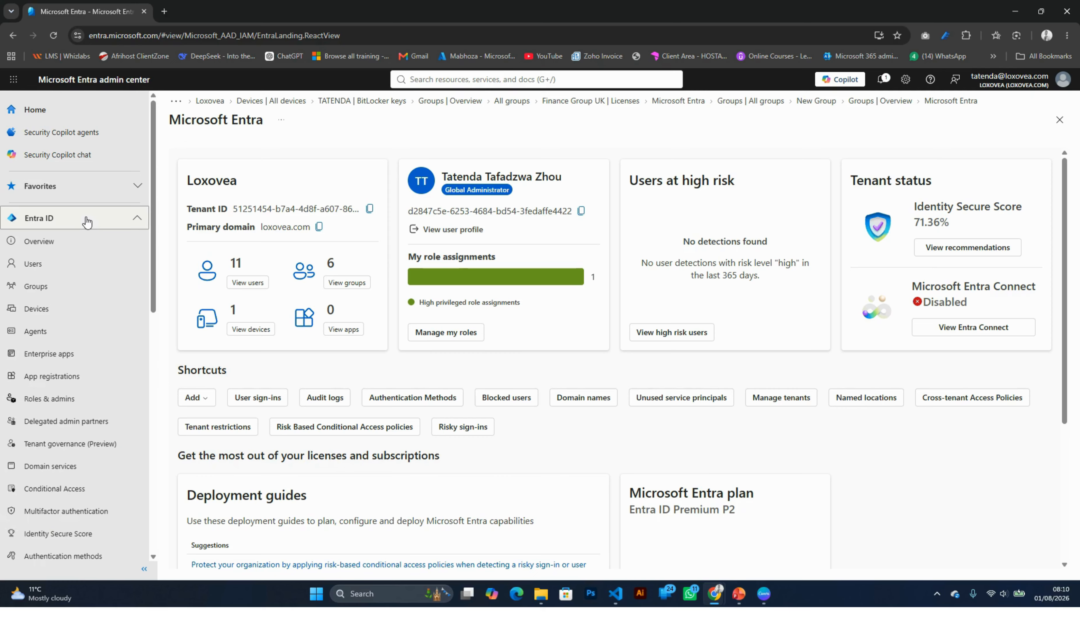
click(43, 287)
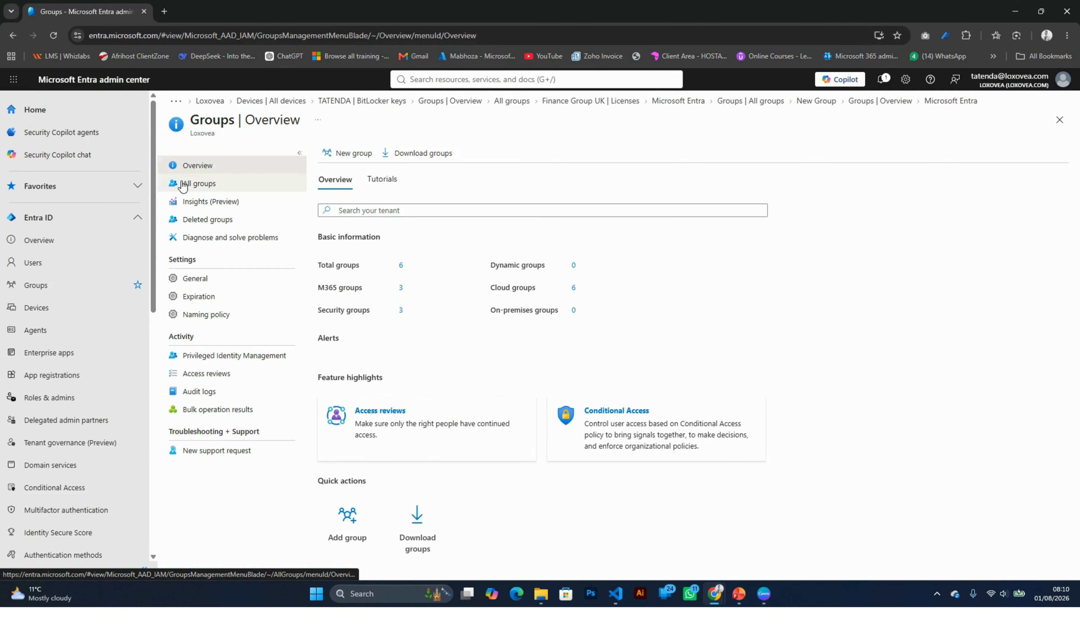
click(172, 183)
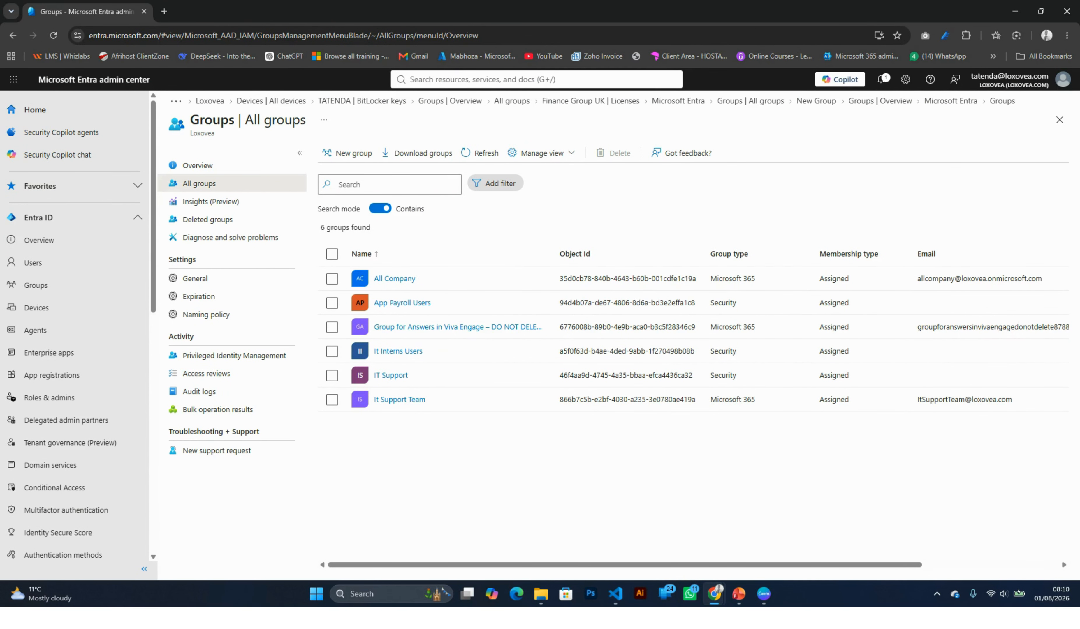
click(347, 153)
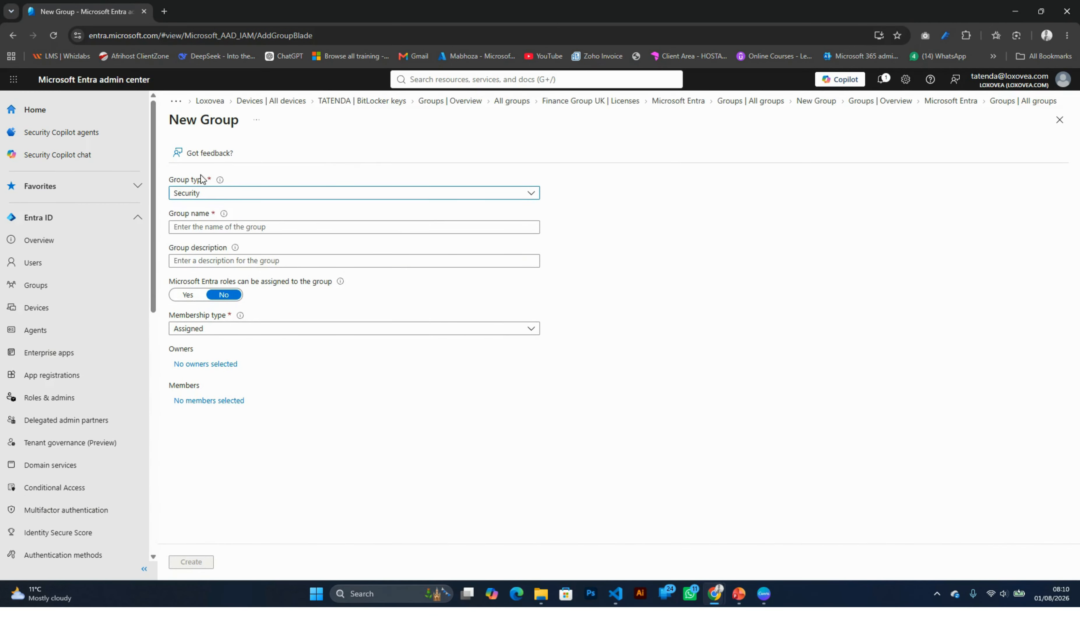
Step: Set the group type to Microsoft 365 and name the group "Finance Microsoft 365 Group"
mouse_move(217, 181)
click(268, 193)
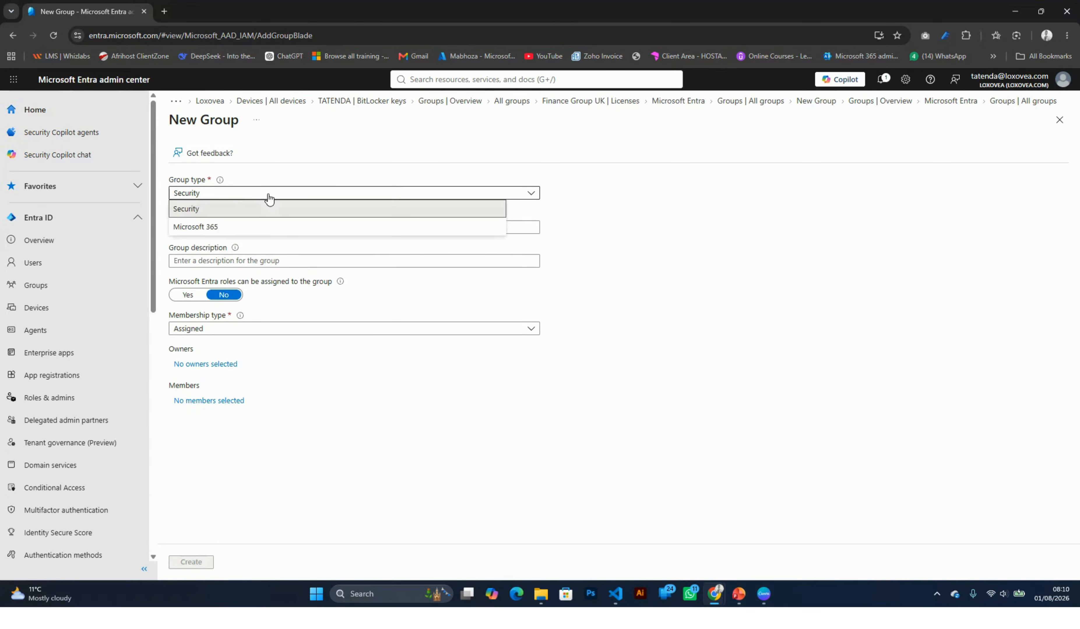
click(187, 228)
click(202, 228)
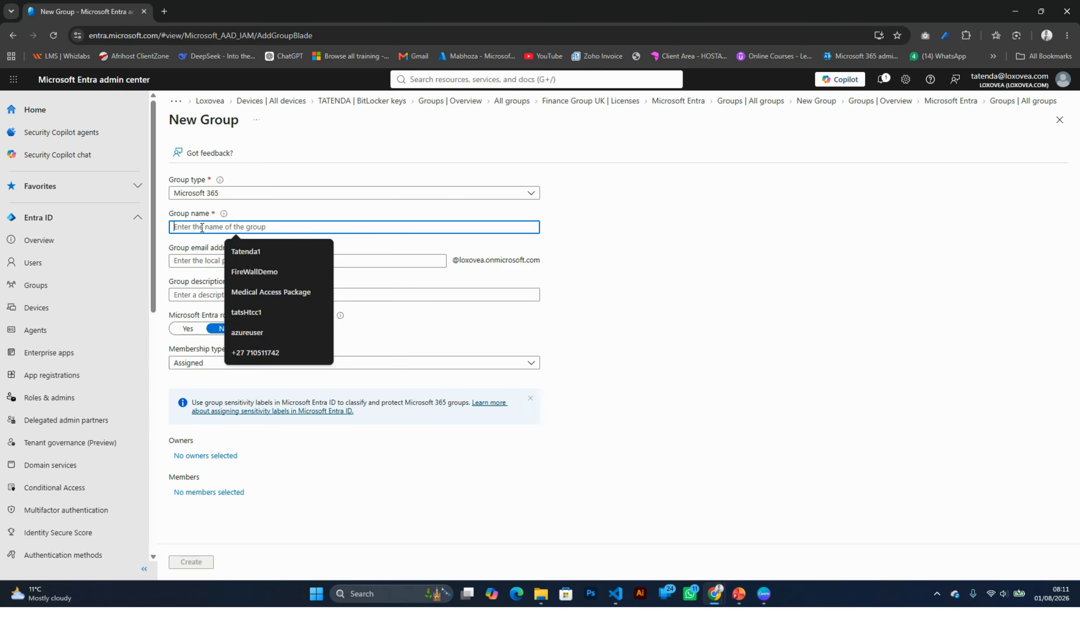
text(Finance Microsoft 365 Group)
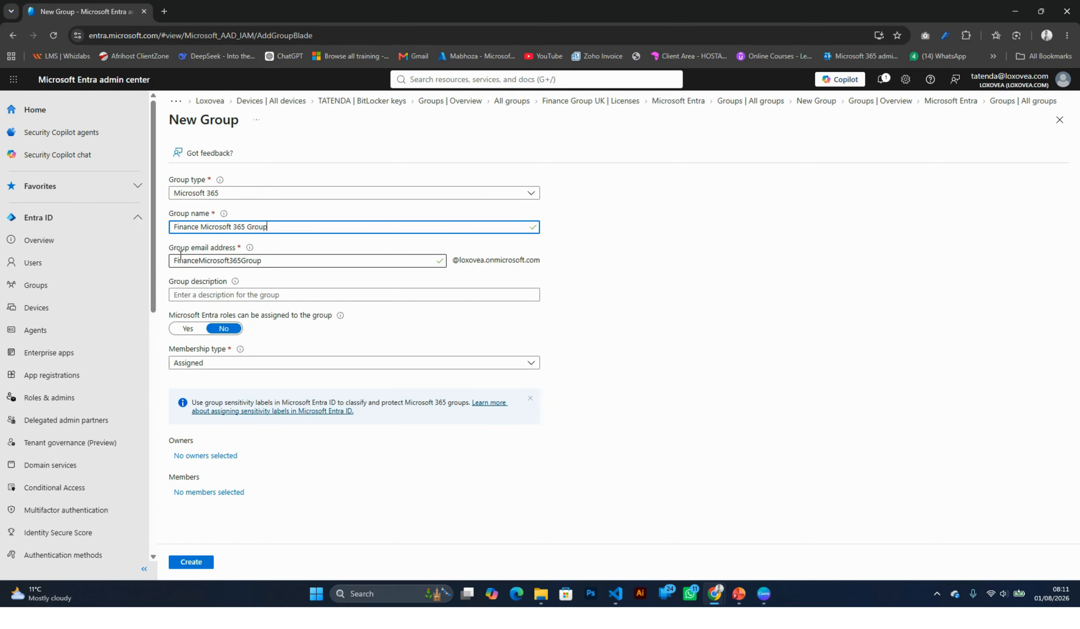
click(194, 261)
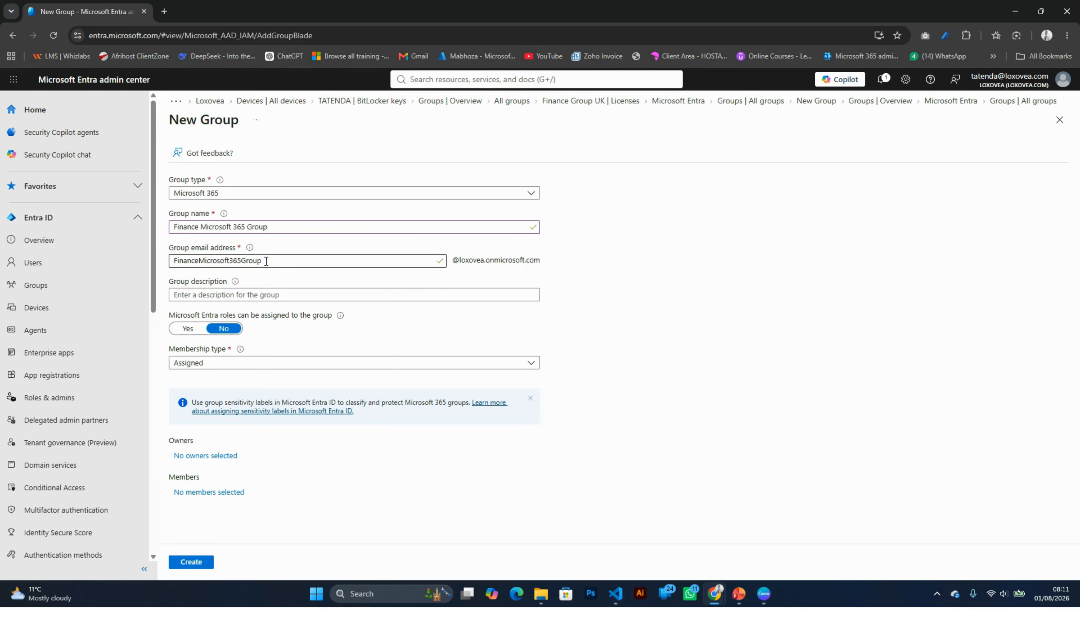
Step: Enter "MS365 Group for Finance department" as the group description
click(241, 294)
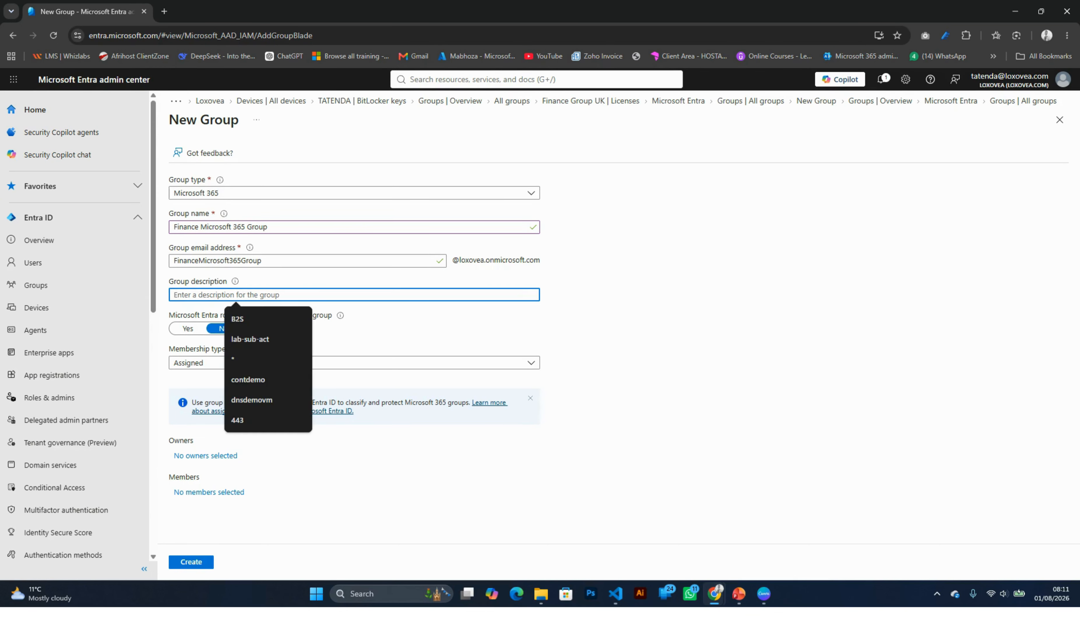
text(Finace)
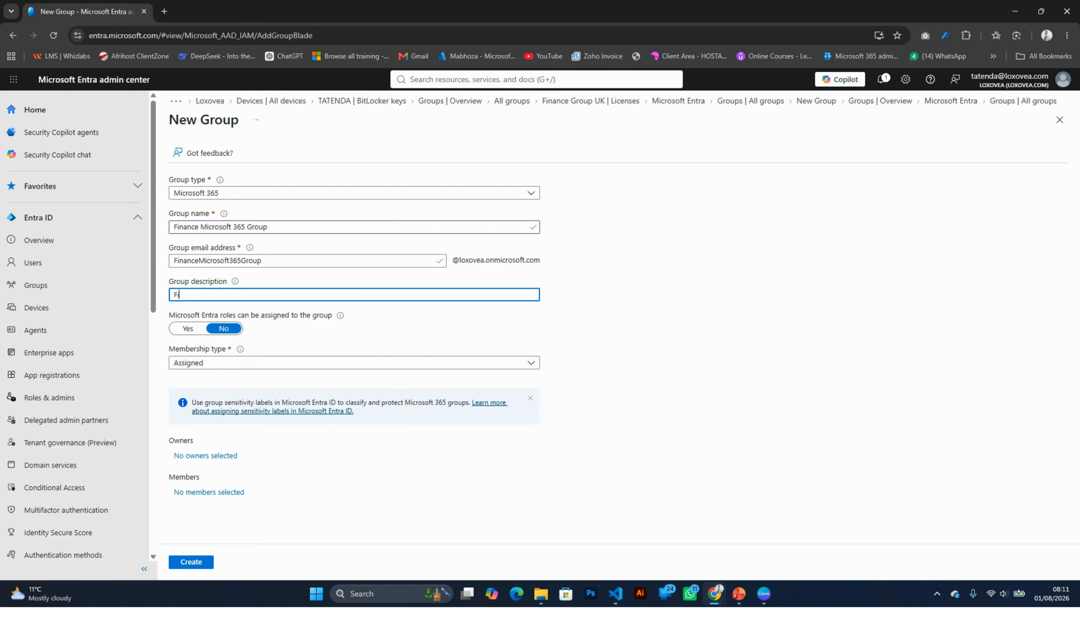
key(BackSpace)
key(BackSpace)
key(BackSpace)
key(BackSpace)
key(BackSpace)
text(MS365 Group for Finance department)
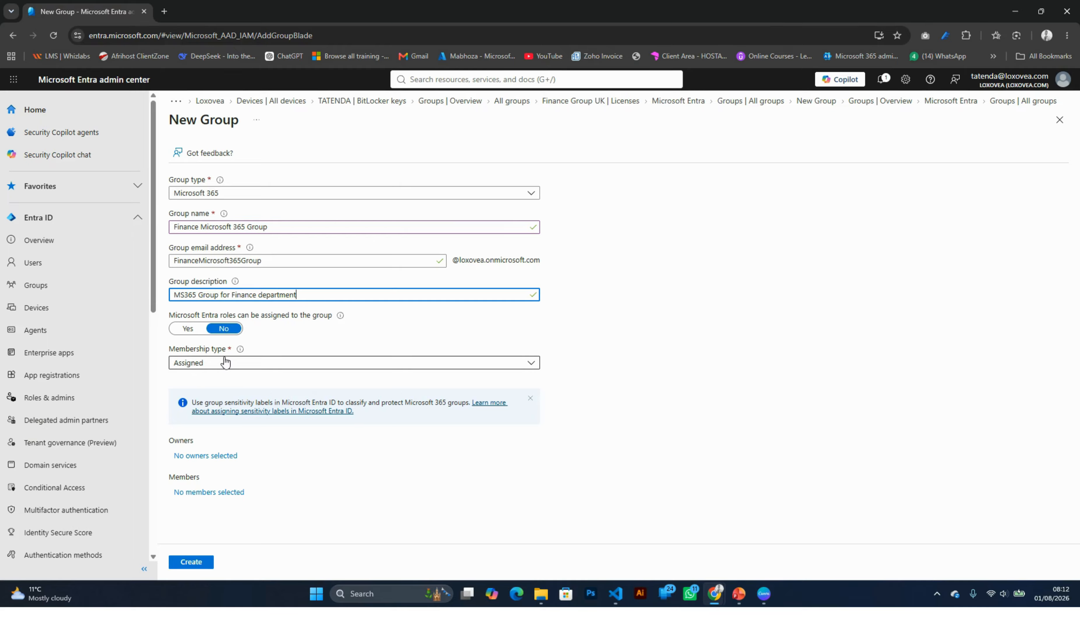
Step: Assign the signed-in administrator's own account as the owner of the new Microsoft 365 group
click(198, 459)
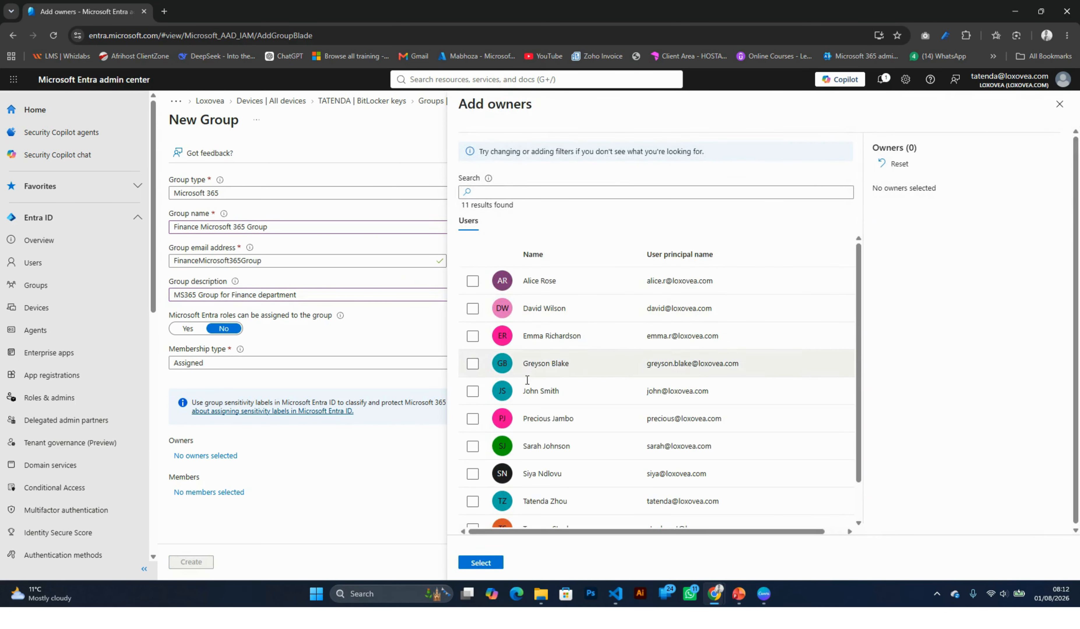
scroll(520, 386, down, 1)
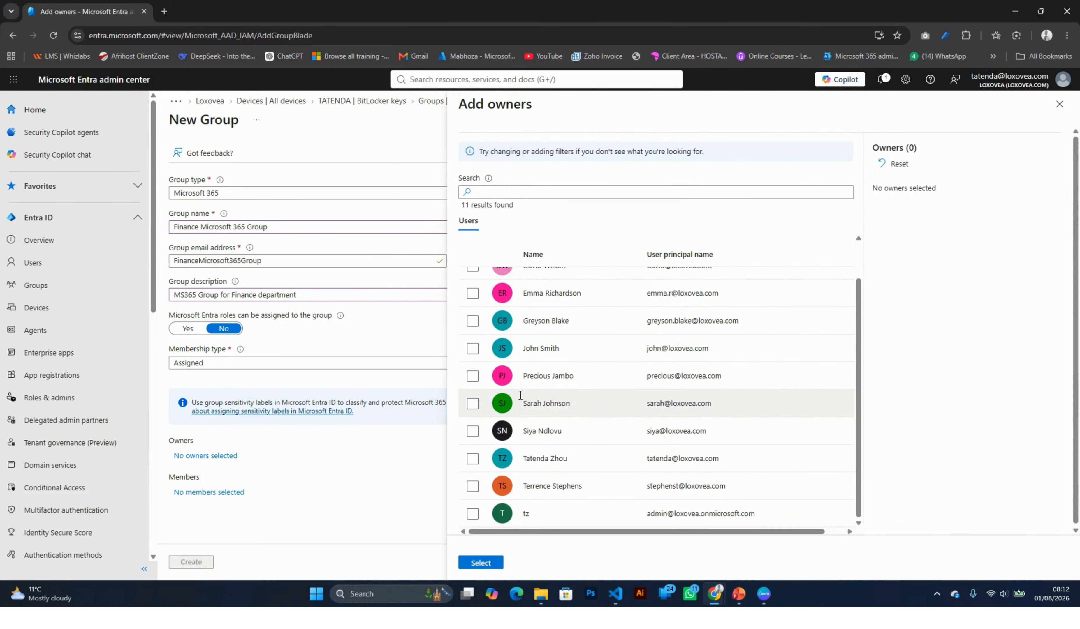
click(473, 459)
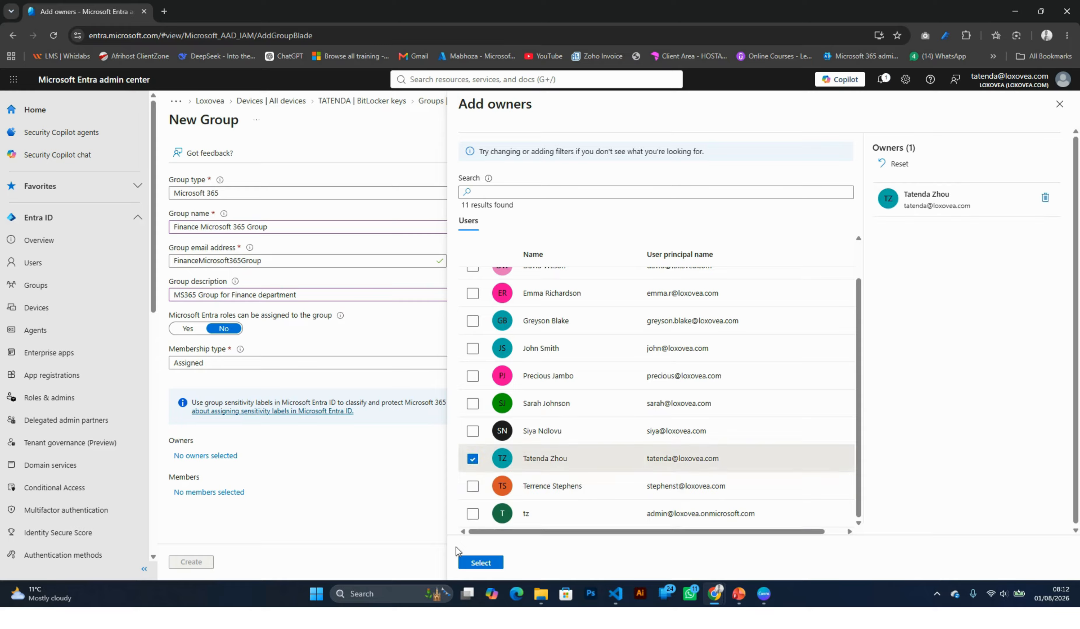
click(480, 563)
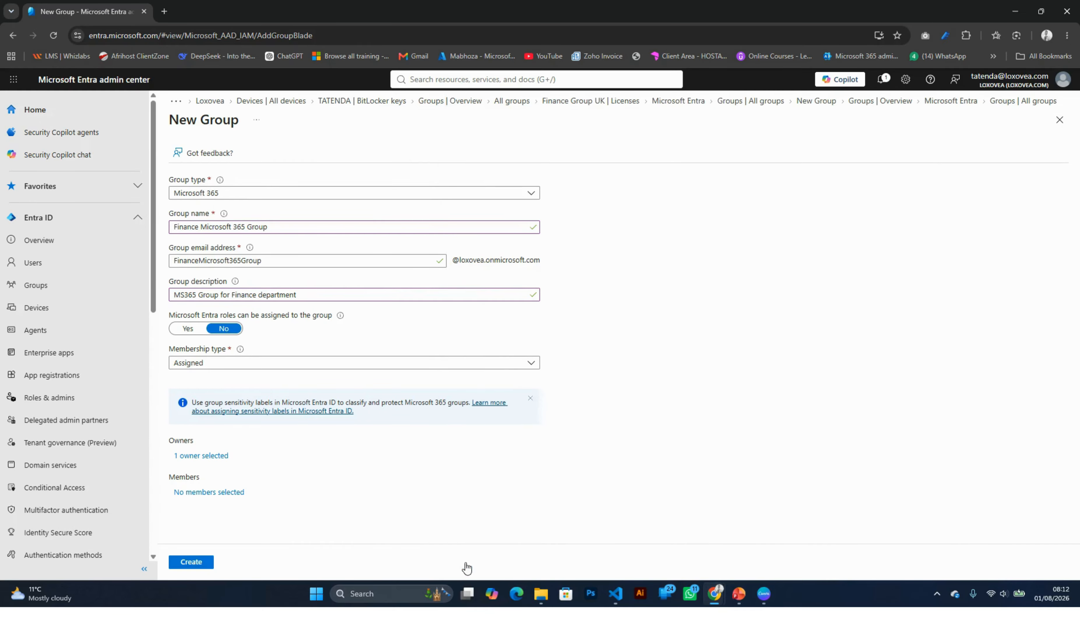
Step: Add the third and fourth users in the alphabetical user list as members and create the group
click(203, 495)
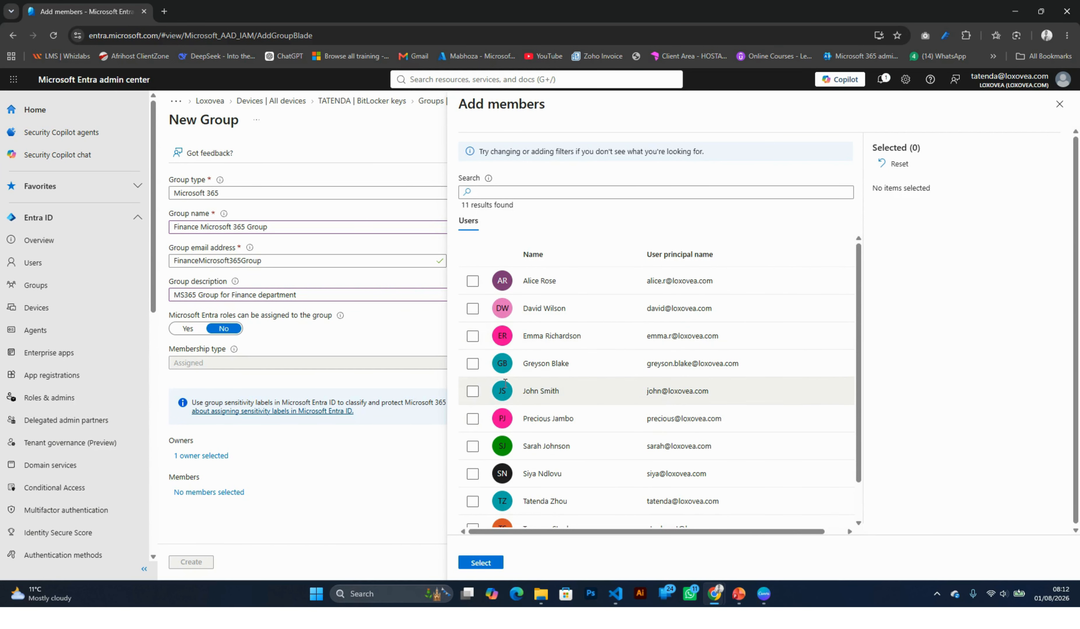
click(473, 337)
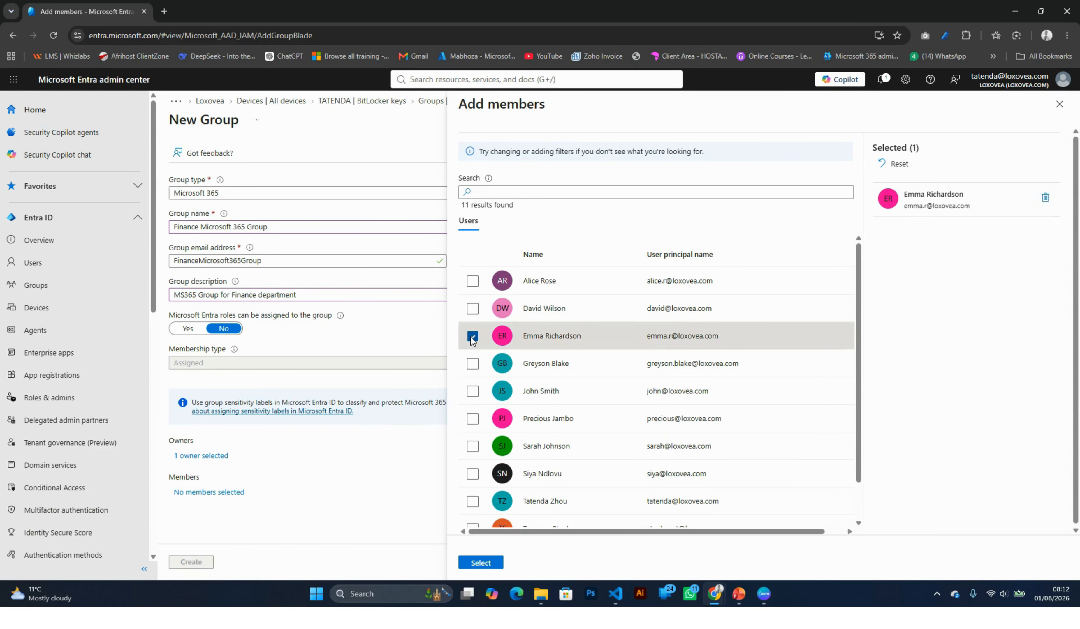
scroll(479, 347, down, 1)
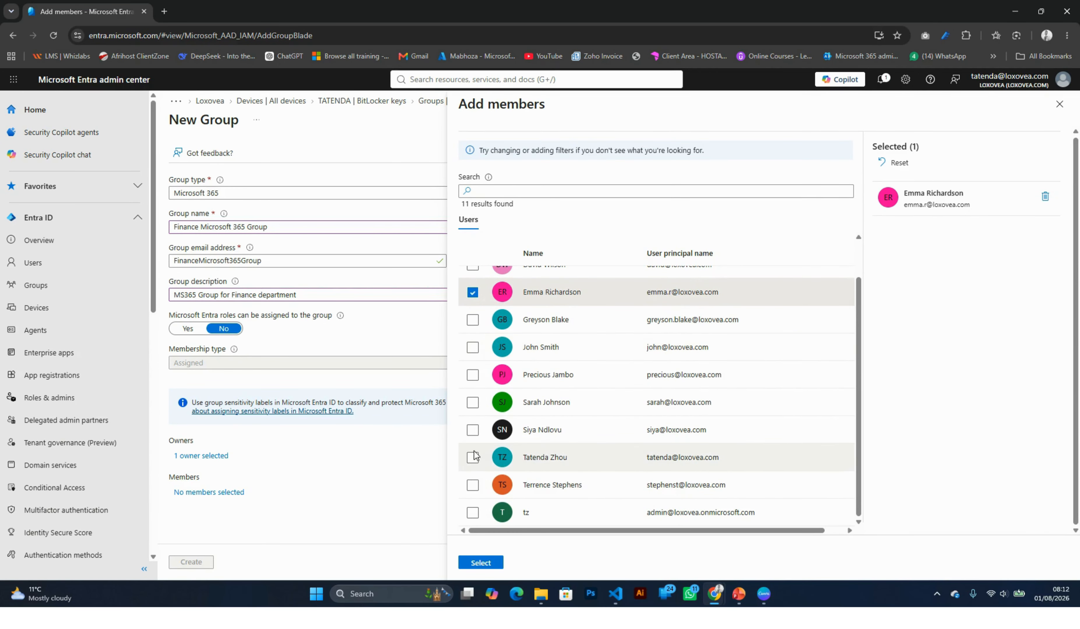
click(473, 321)
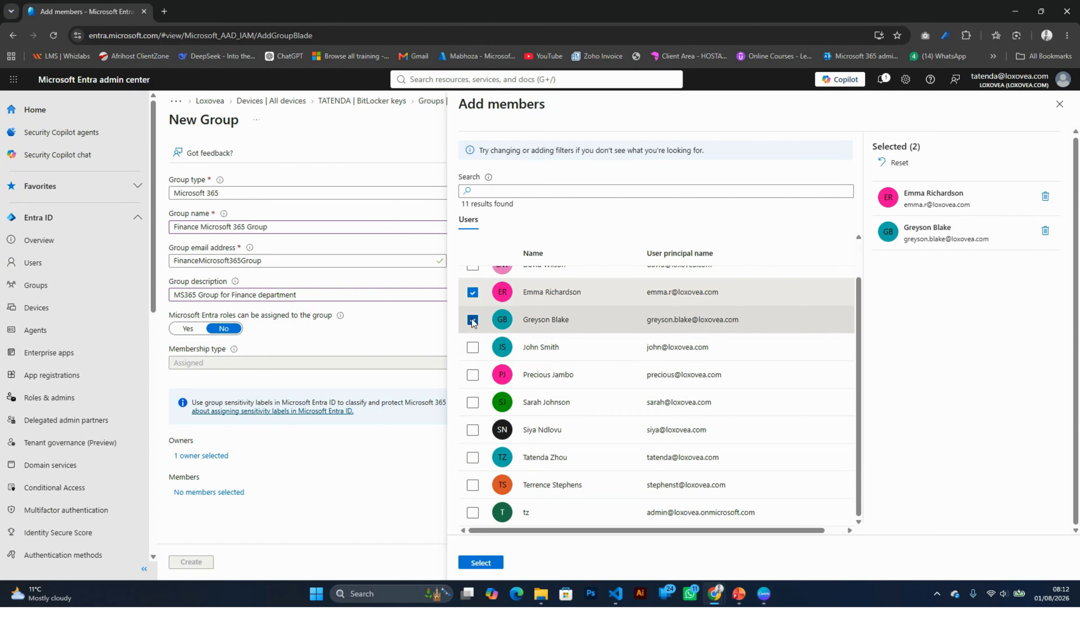
click(480, 563)
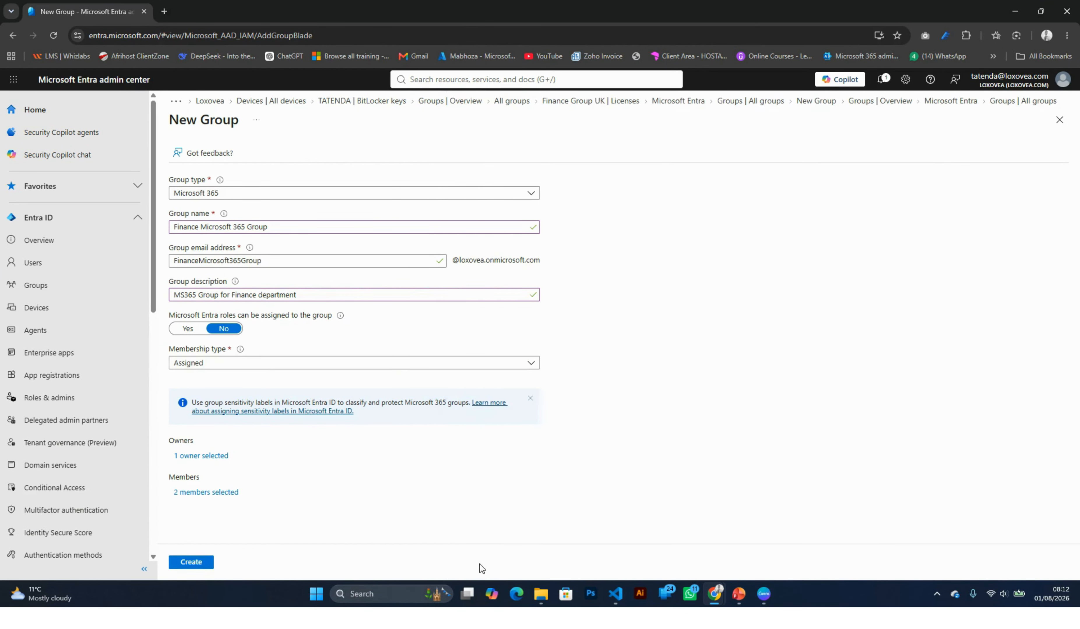
click(193, 564)
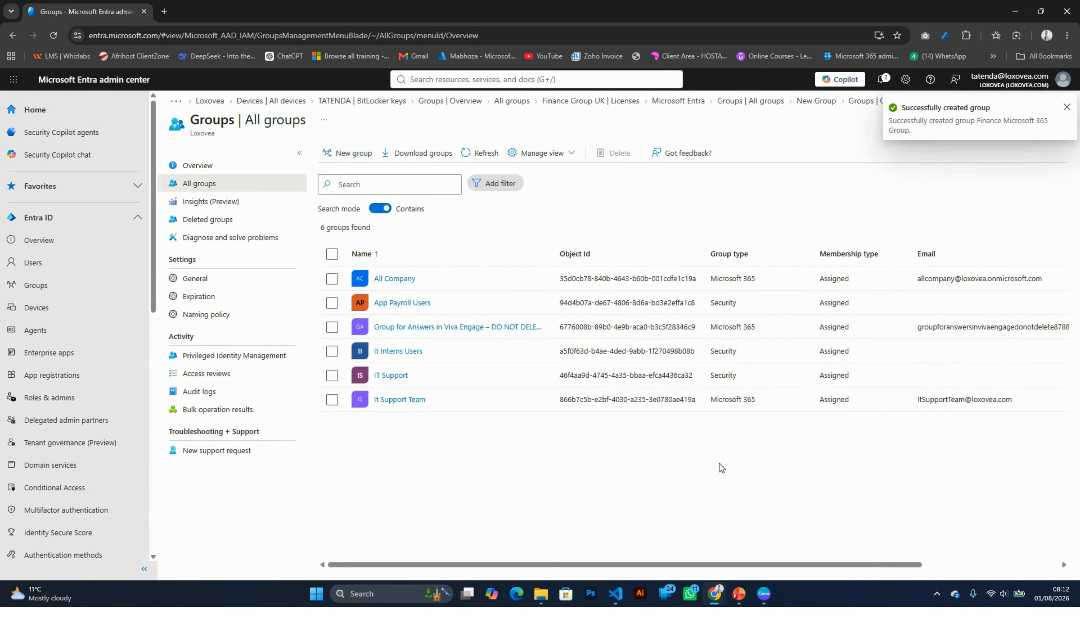
Step: Refresh the group list and review the direct members of Finance Microsoft 365 Group
click(477, 153)
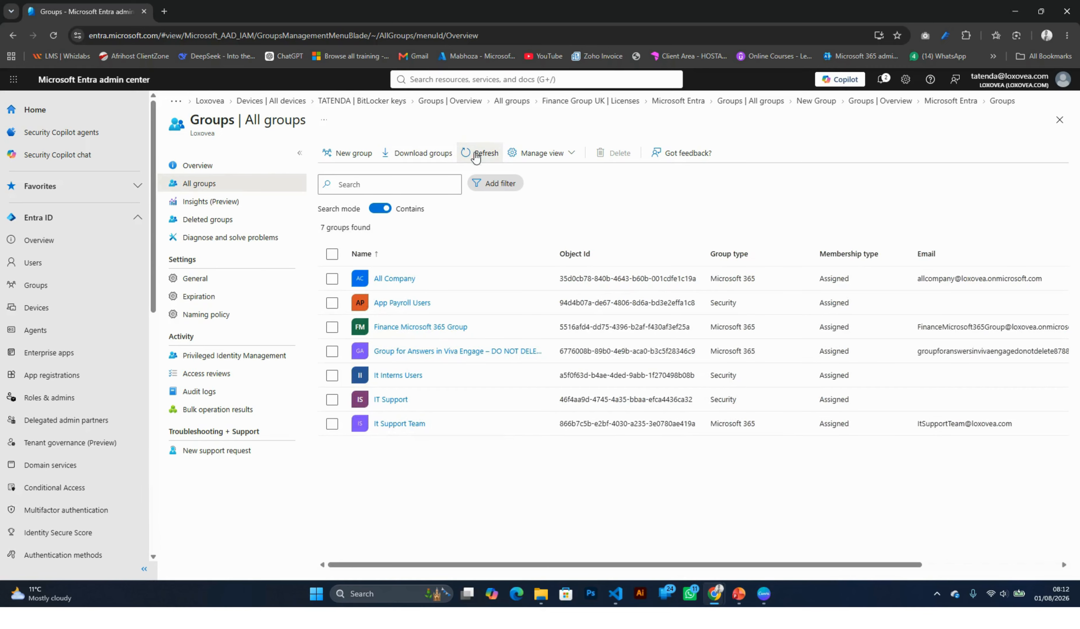
click(409, 328)
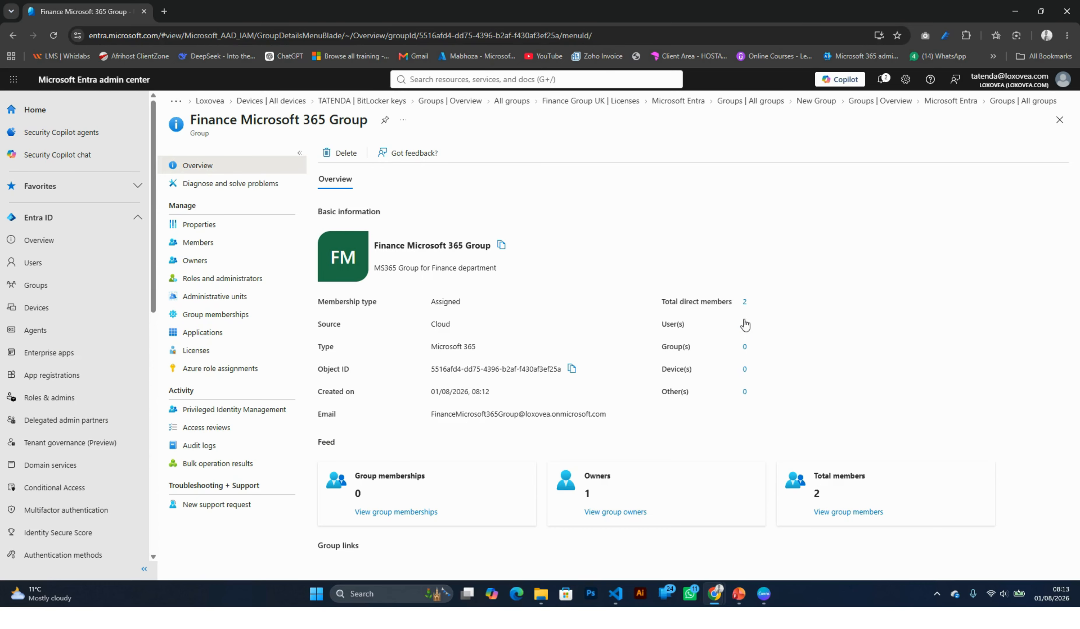
click(743, 301)
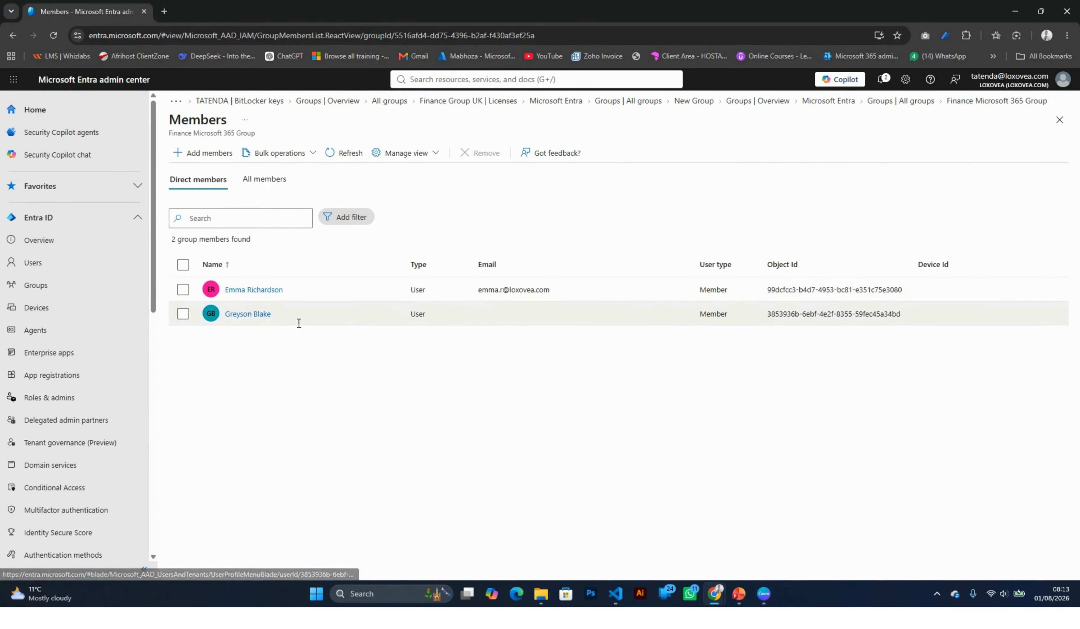
click(362, 228)
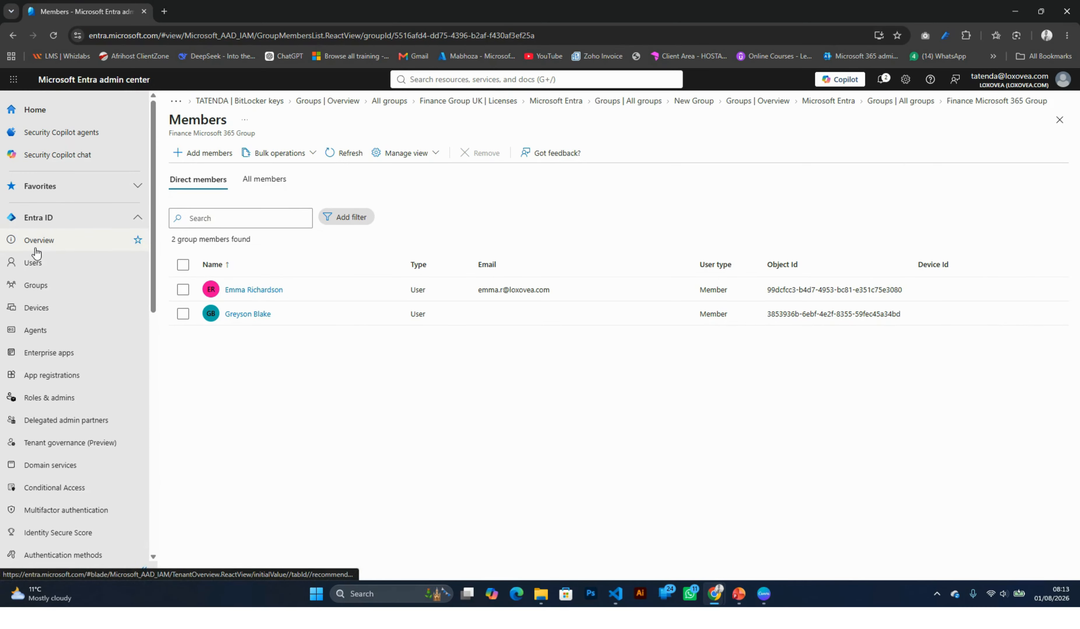
Step: Return to the list of all groups and start creating another group
click(35, 284)
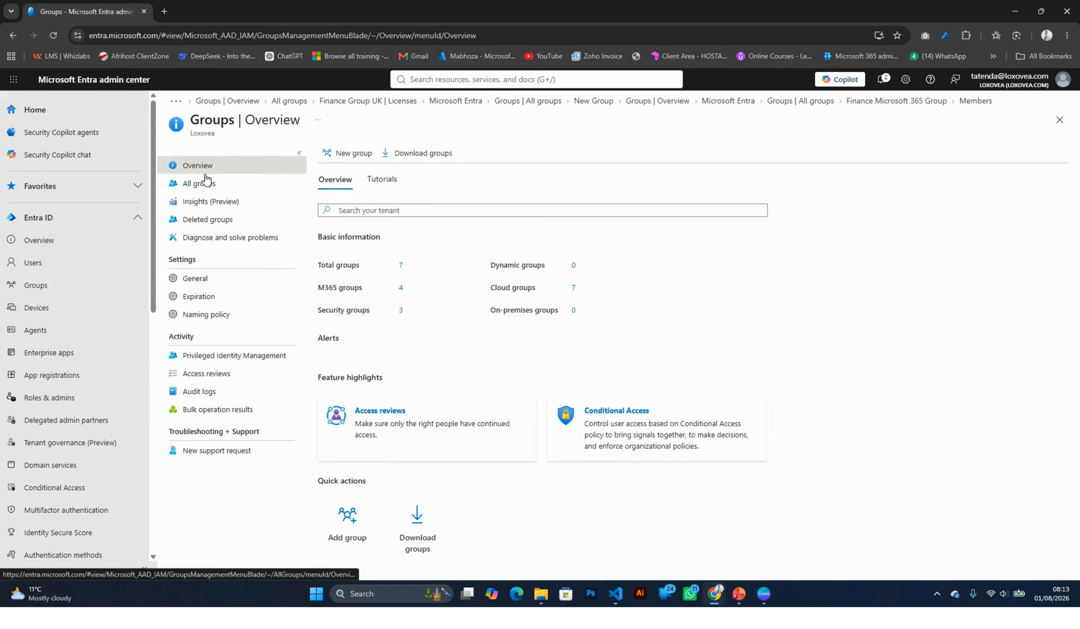
click(209, 184)
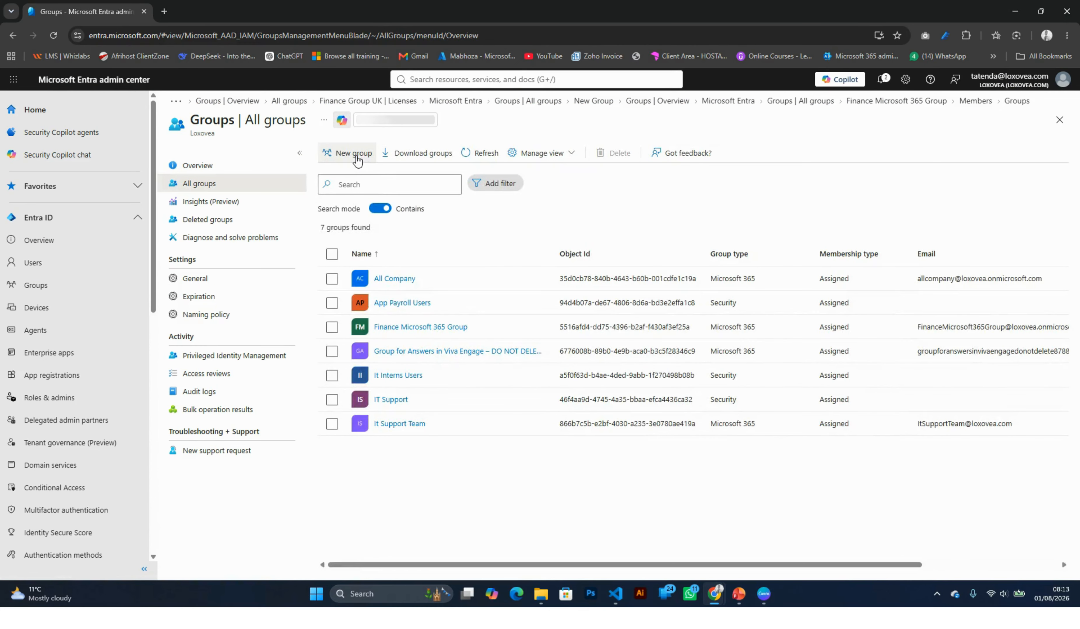
click(354, 153)
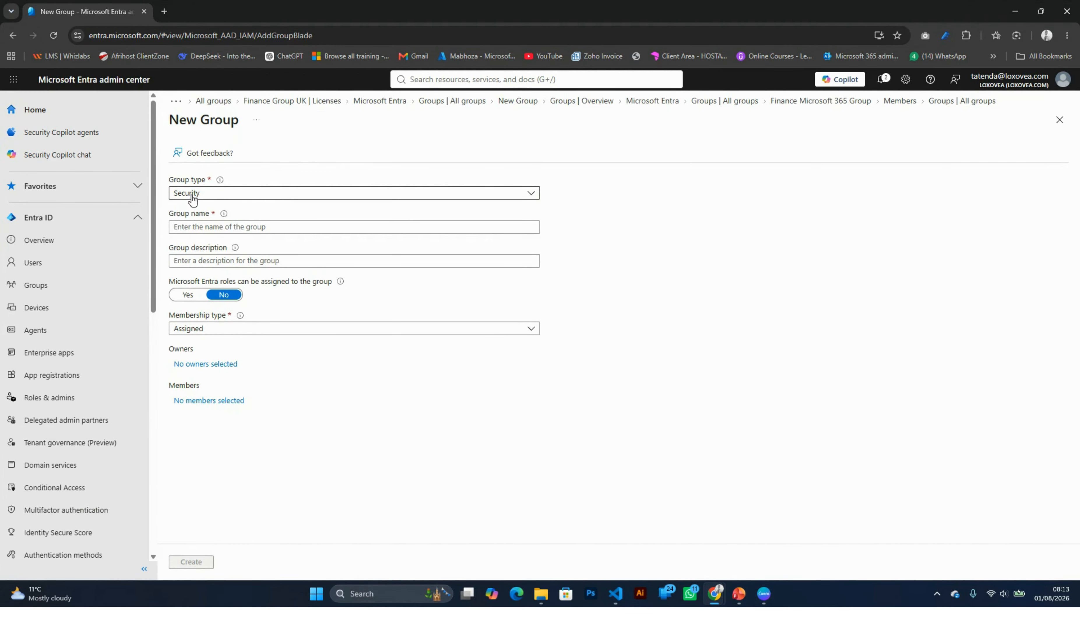
Step: Name the new Security-type group "Finance Security Group"
click(190, 229)
key(Caps_Lock)
text(F)
key(Caps_Lock)
text(inanc)
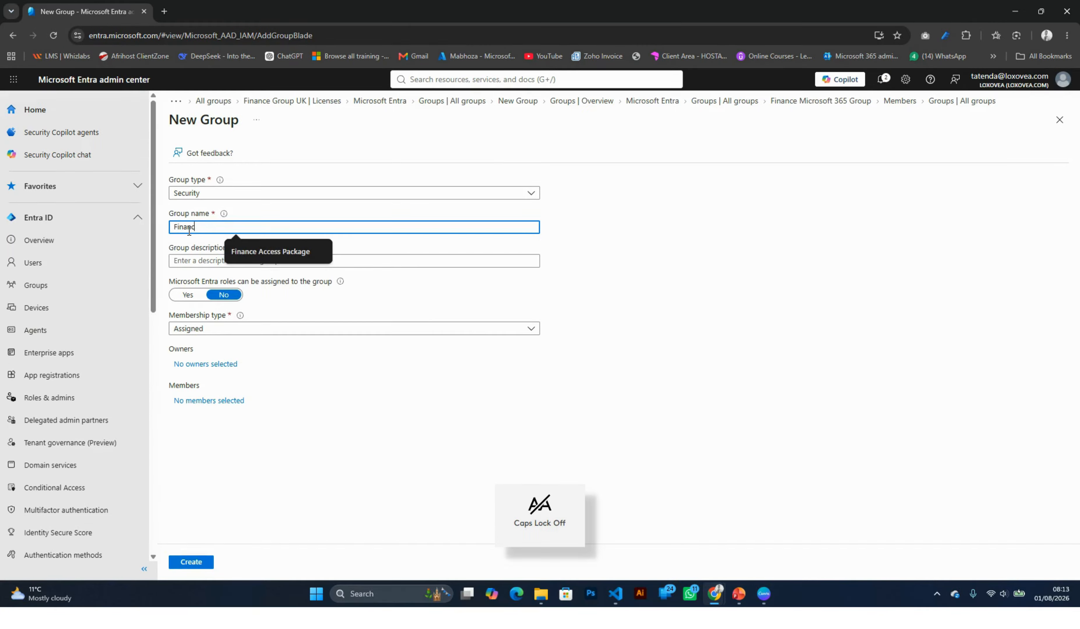
text(e)
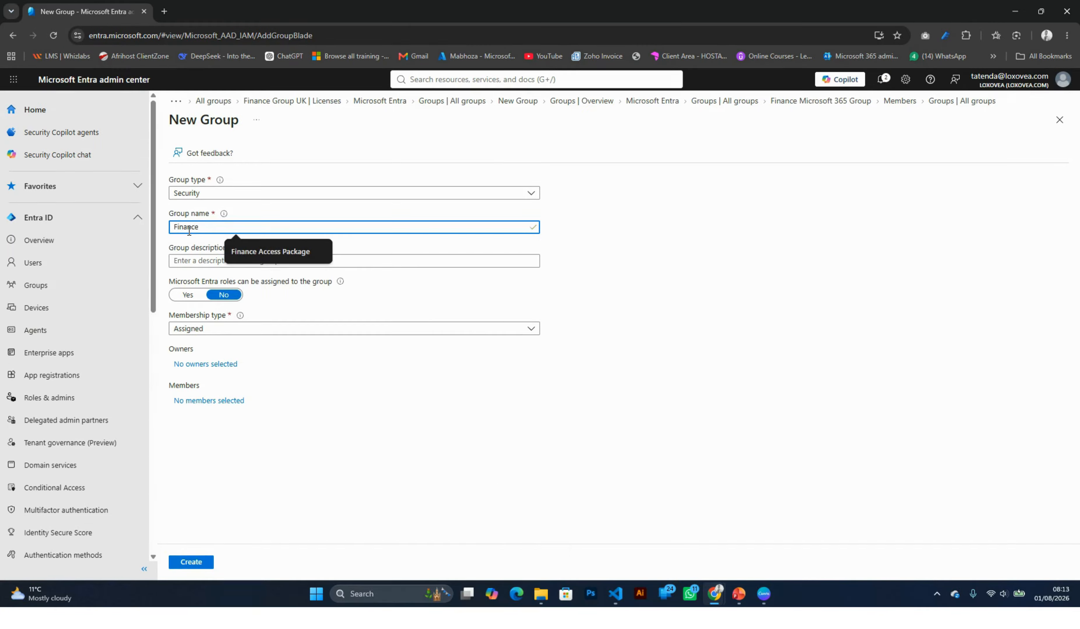
key(Caps_Lock)
text(S)
key(Caps_Lock)
text(ecurity)
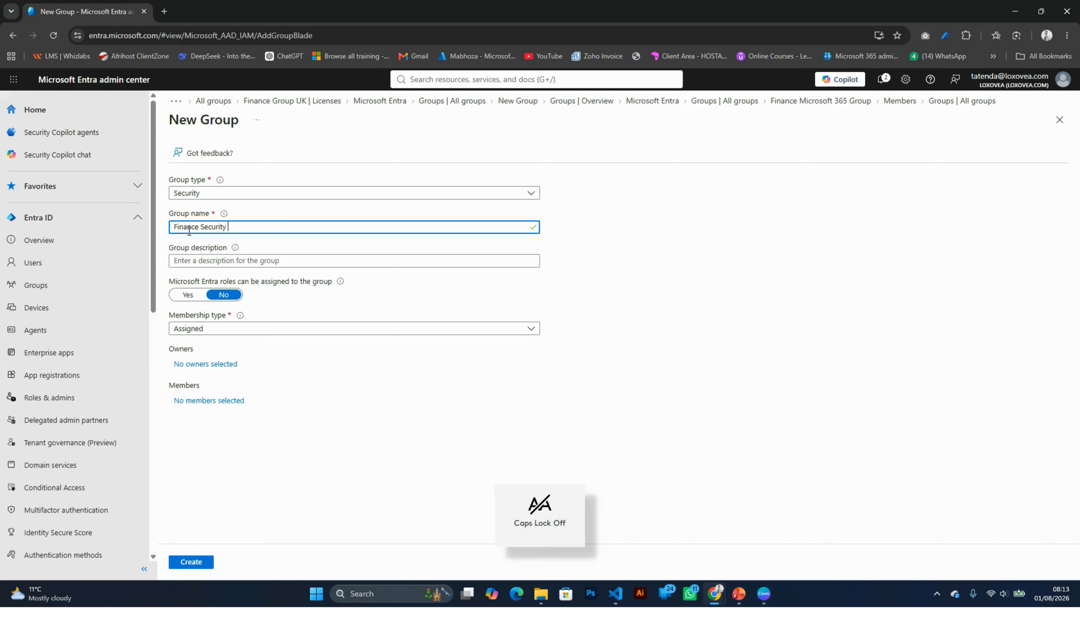
key(Caps_Lock)
text(G)
key(Caps_Lock)
text(roup)
key(BackSpace)
text(p)
Step: Describe the new group as "Security Group for the Finance Department"
click(206, 261)
key(Caps_Lock)
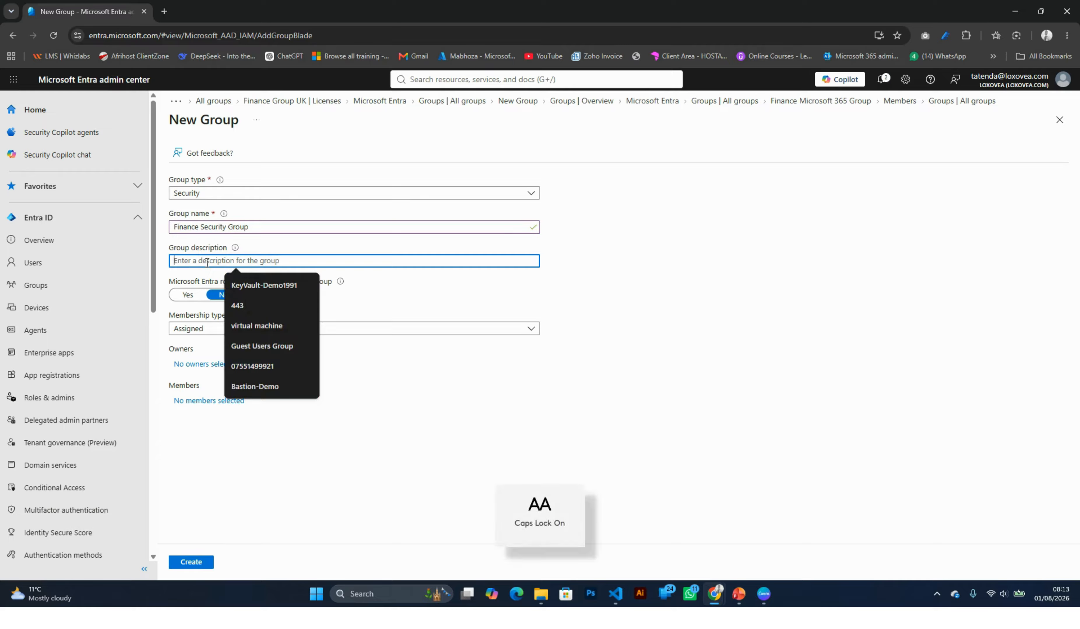
text(S)
key(Caps_Lock)
text(ecur)
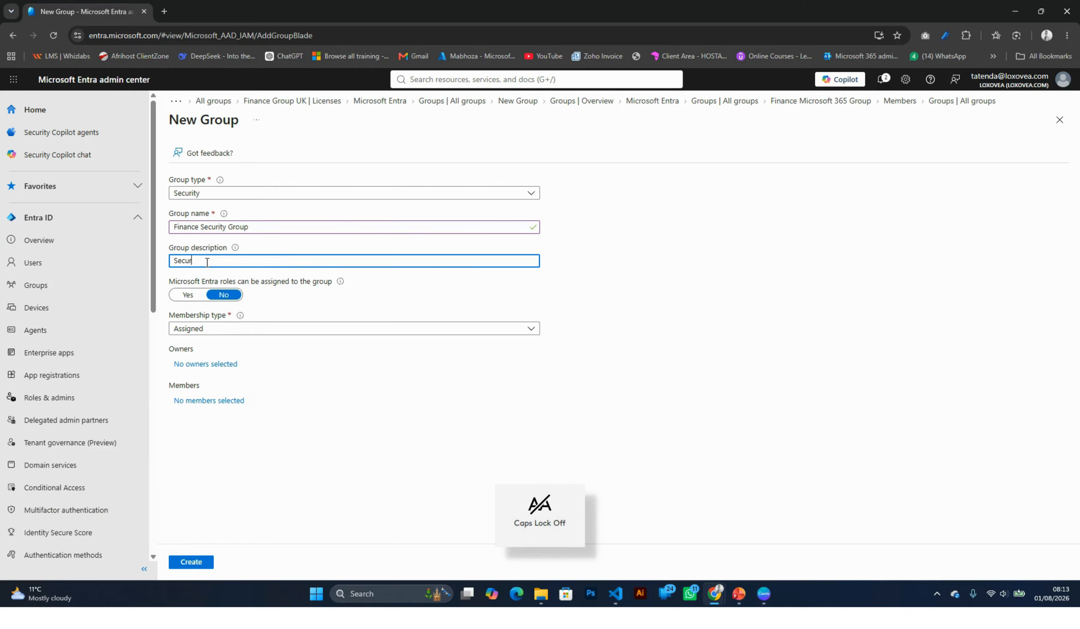
text(ity)
key(Caps_Lock)
text(G)
key(Caps_Lock)
text(roup for the)
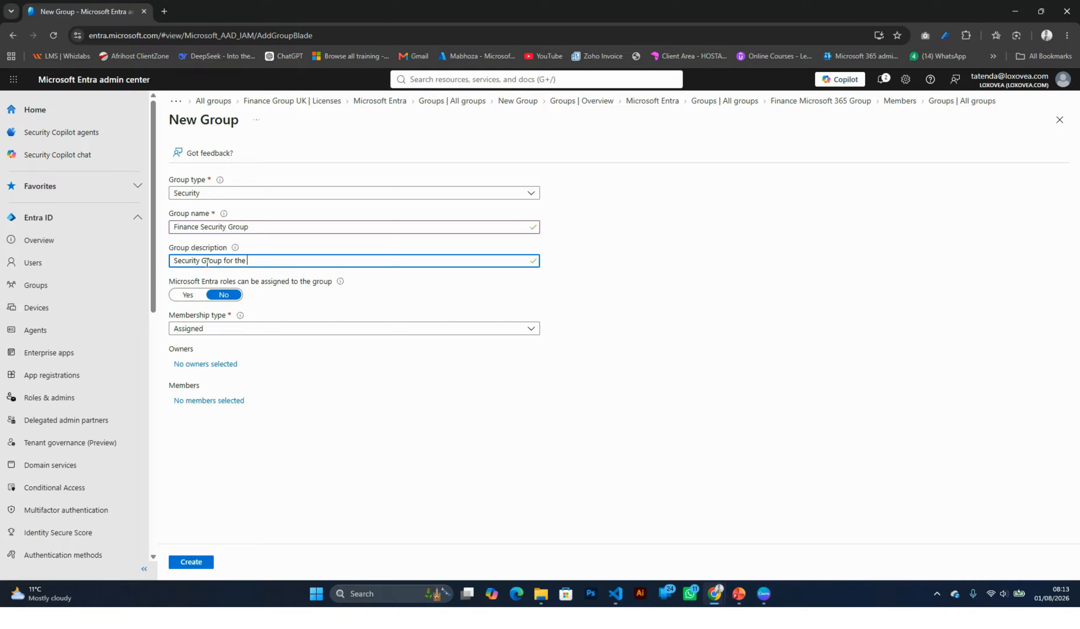
key(Caps_Lock)
text(F)
key(Caps_Lock)
text(inance)
key(Caps_Lock)
text(D)
key(Caps_Lock)
text(epartment)
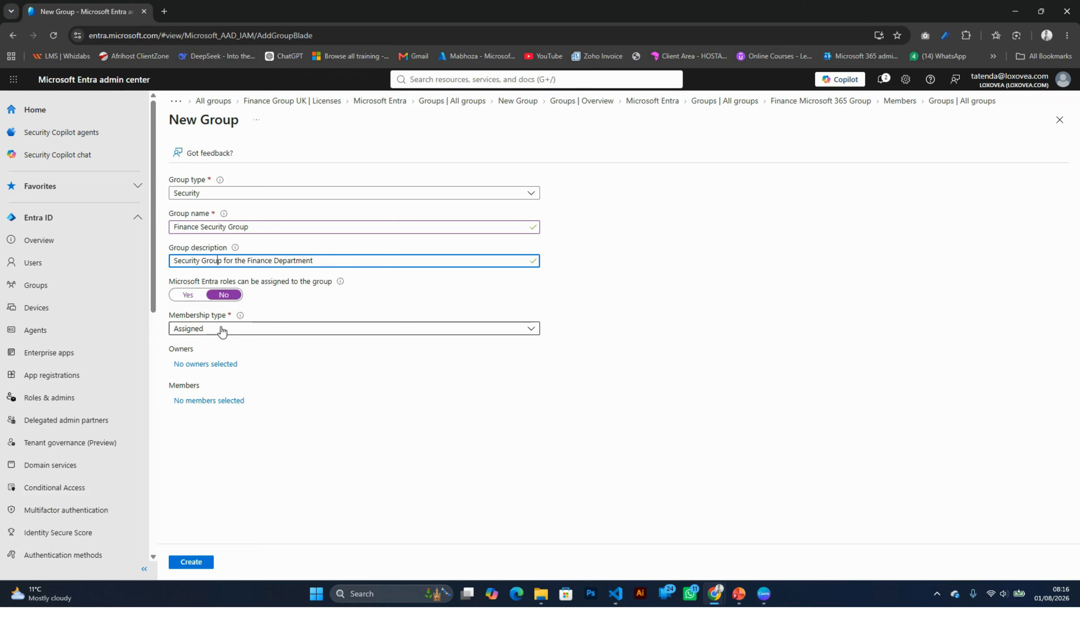
Step: Assign the signed-in administrator's account as the owner of the new security group
click(211, 365)
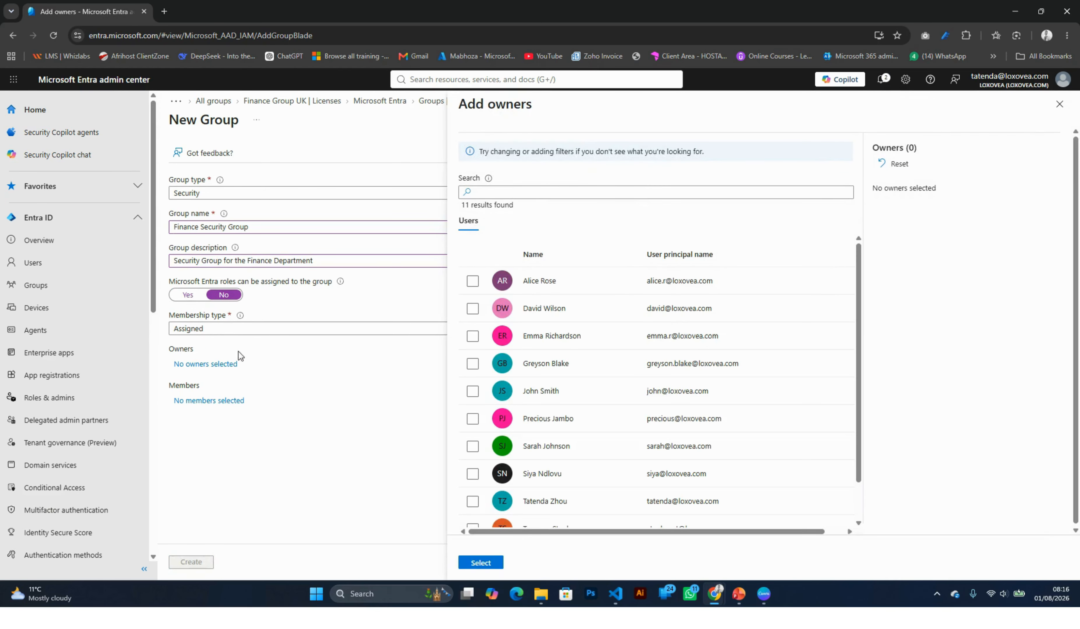
click(473, 502)
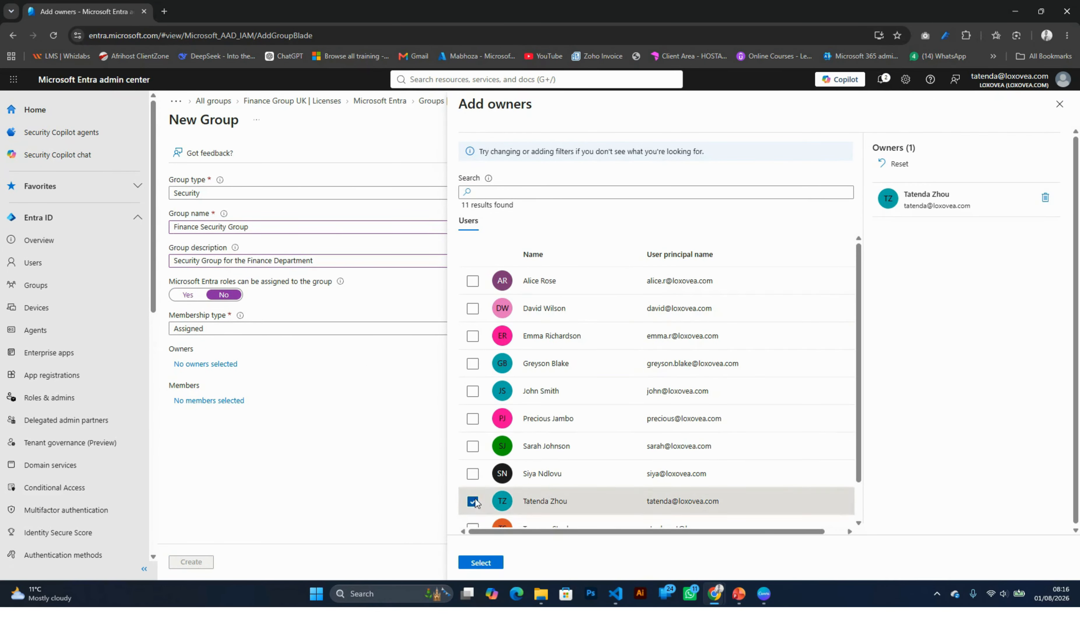
click(481, 563)
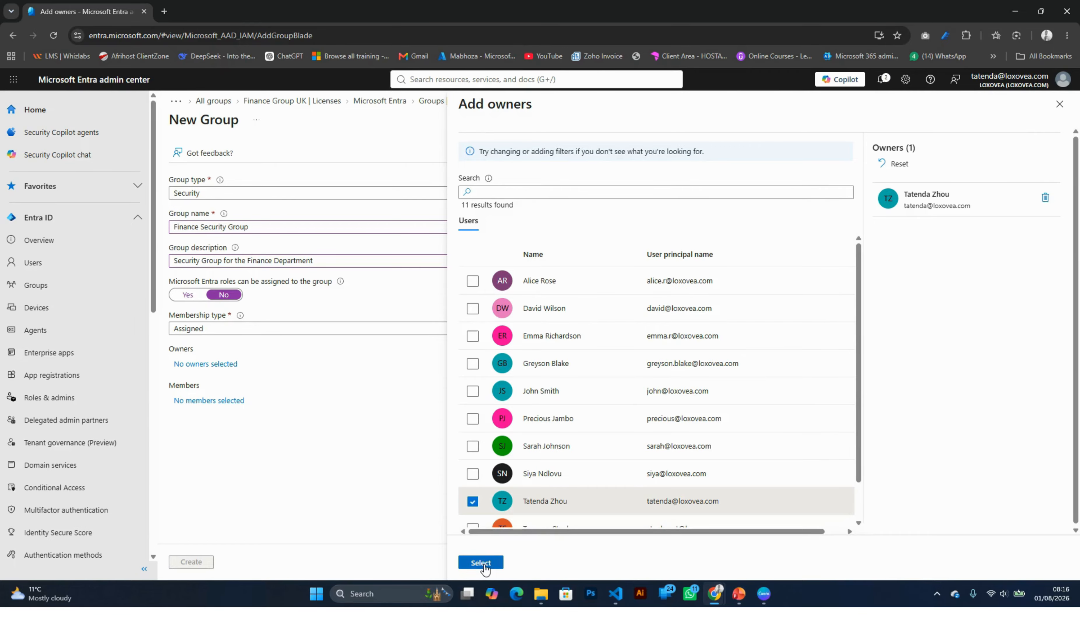
Step: Start adding members and examine which users, groups, devices and enterprise applications a security group can include
click(178, 401)
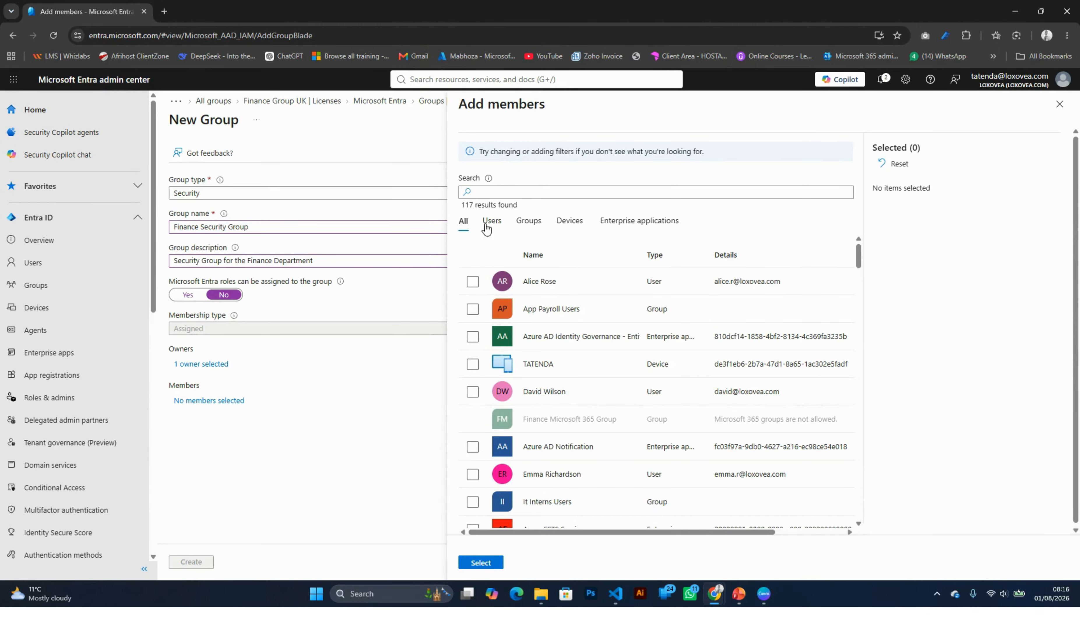
click(487, 229)
click(527, 228)
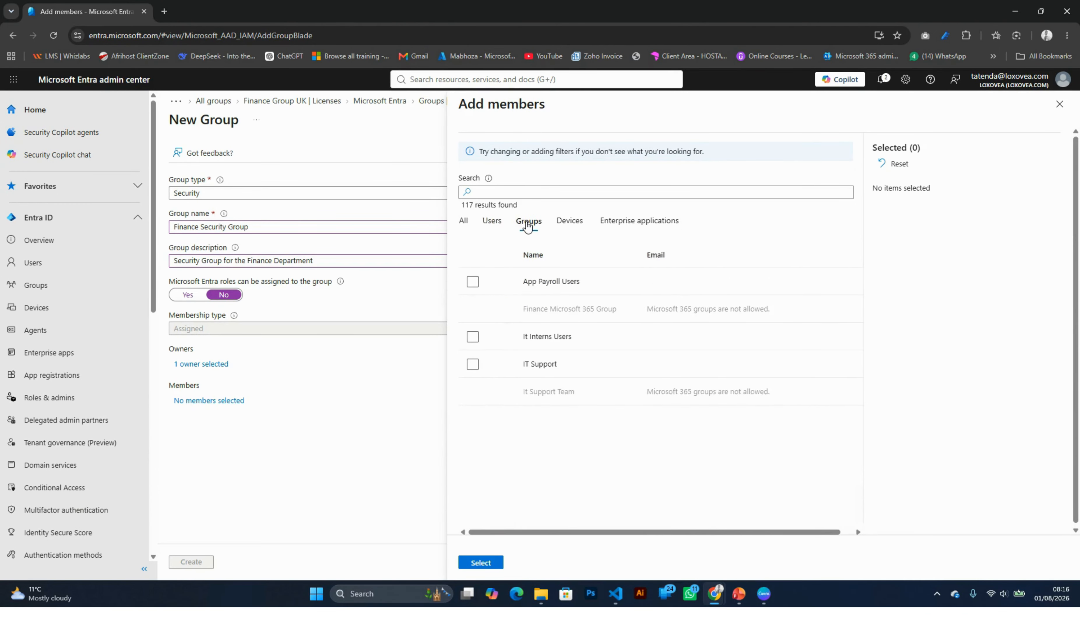
click(561, 228)
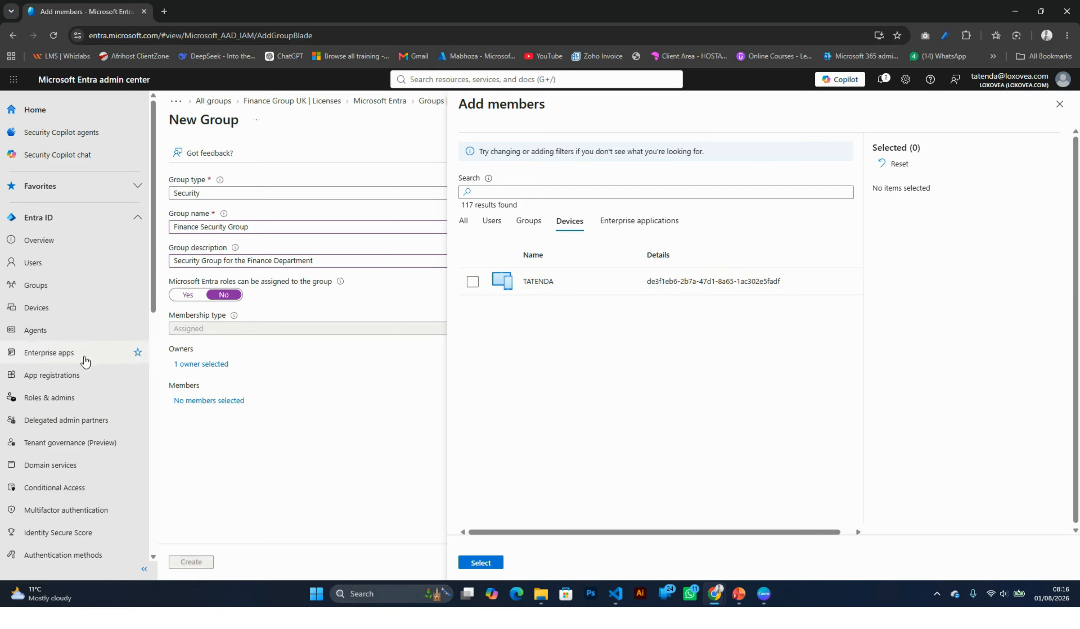
click(614, 229)
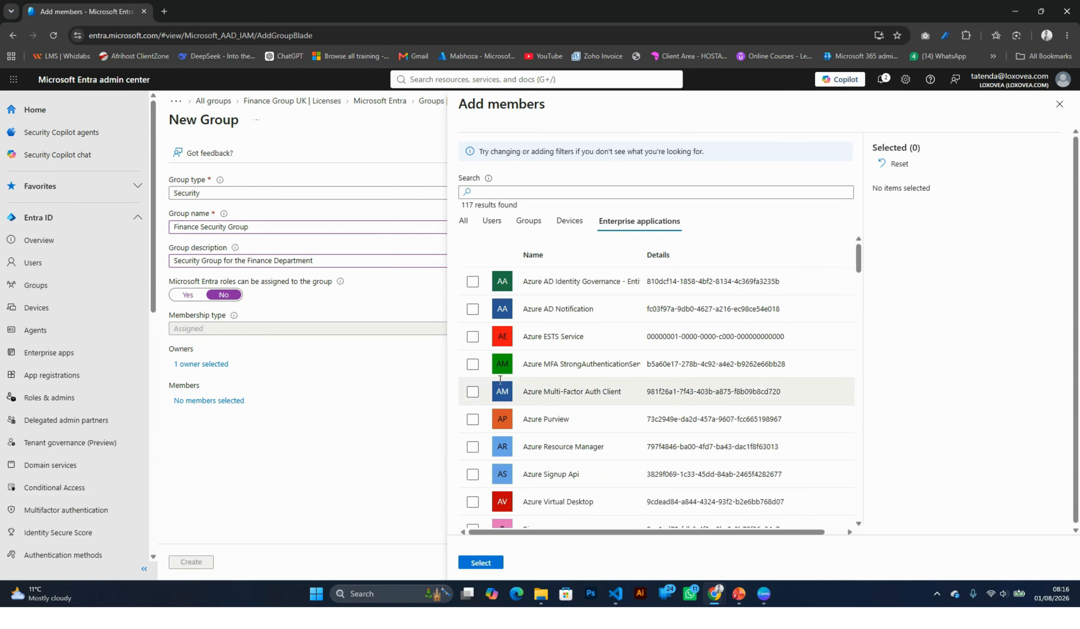
Step: Add the third and fourth users in the alphabetical user list as members and create Finance Security Group
click(489, 228)
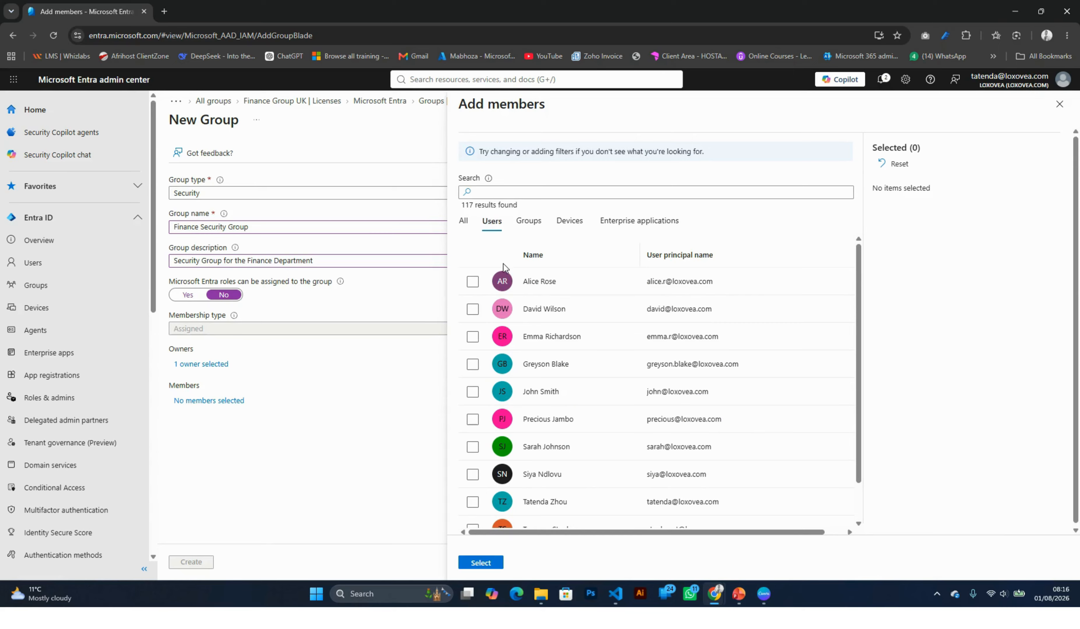
click(472, 337)
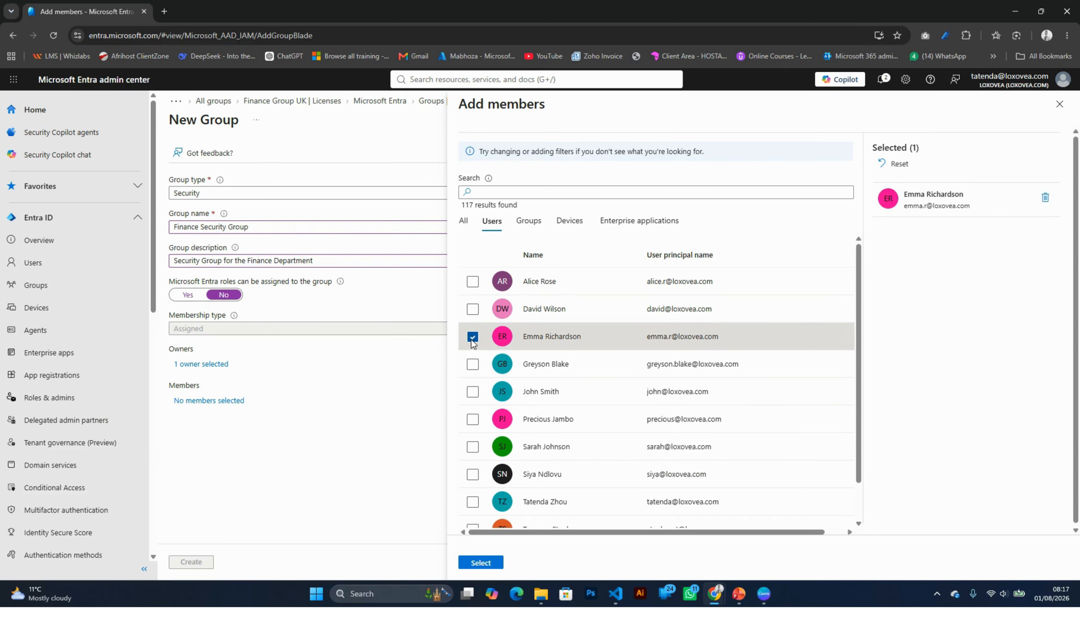
click(473, 365)
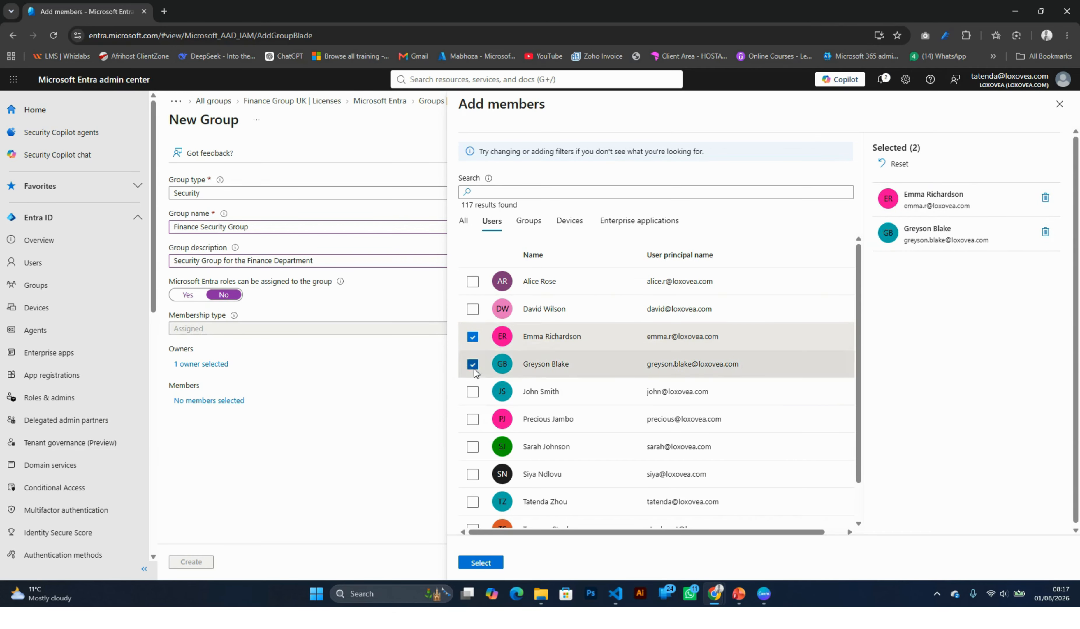
click(481, 563)
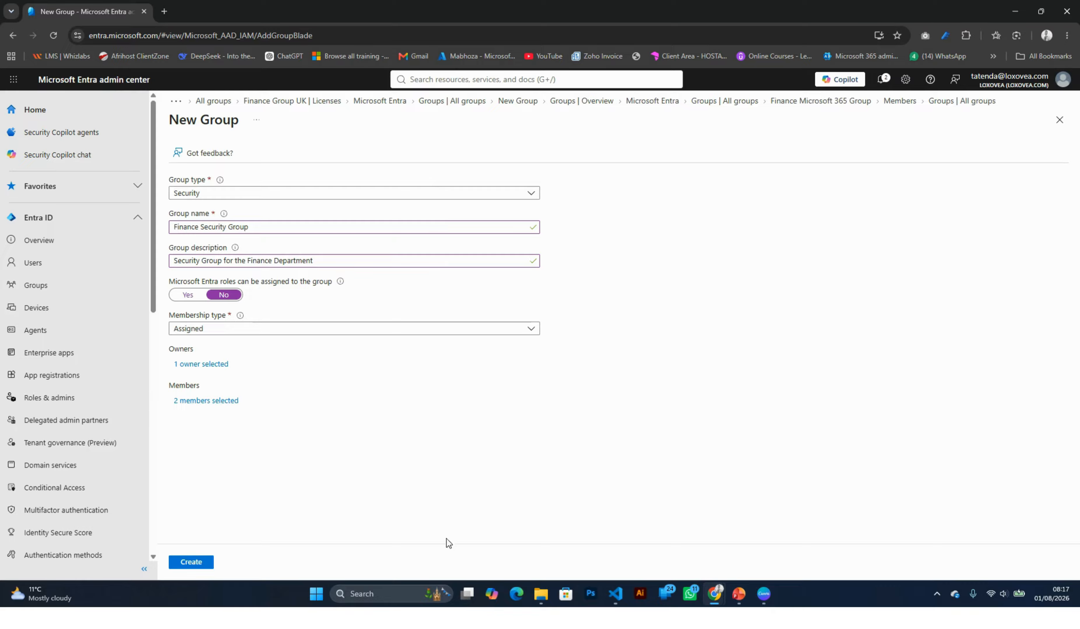
click(194, 562)
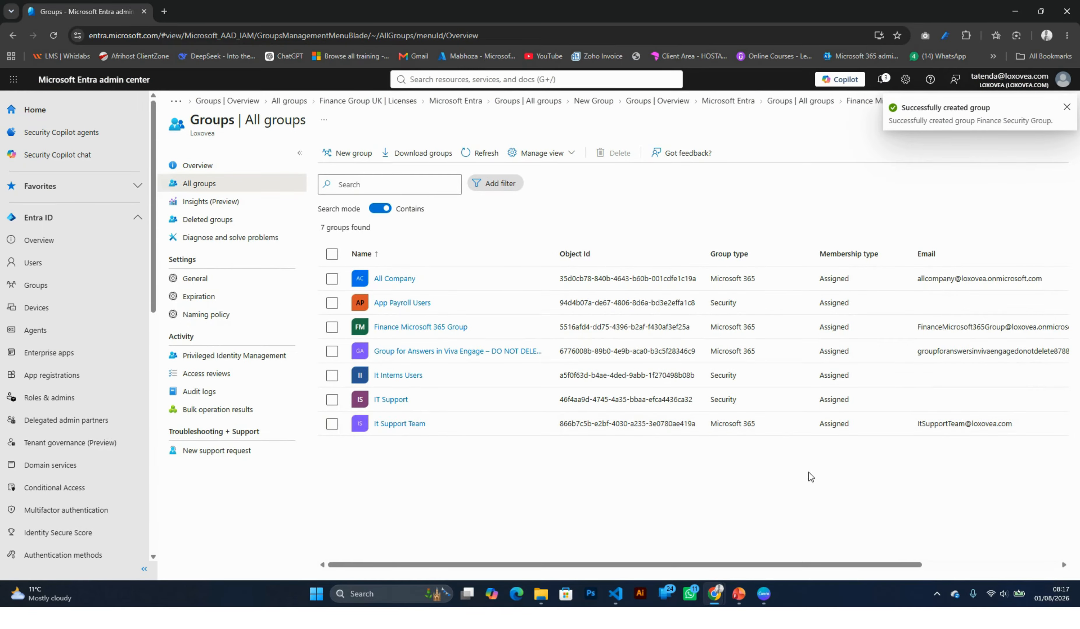
Step: Refresh the group list and review the direct members of Finance Security Group
click(483, 153)
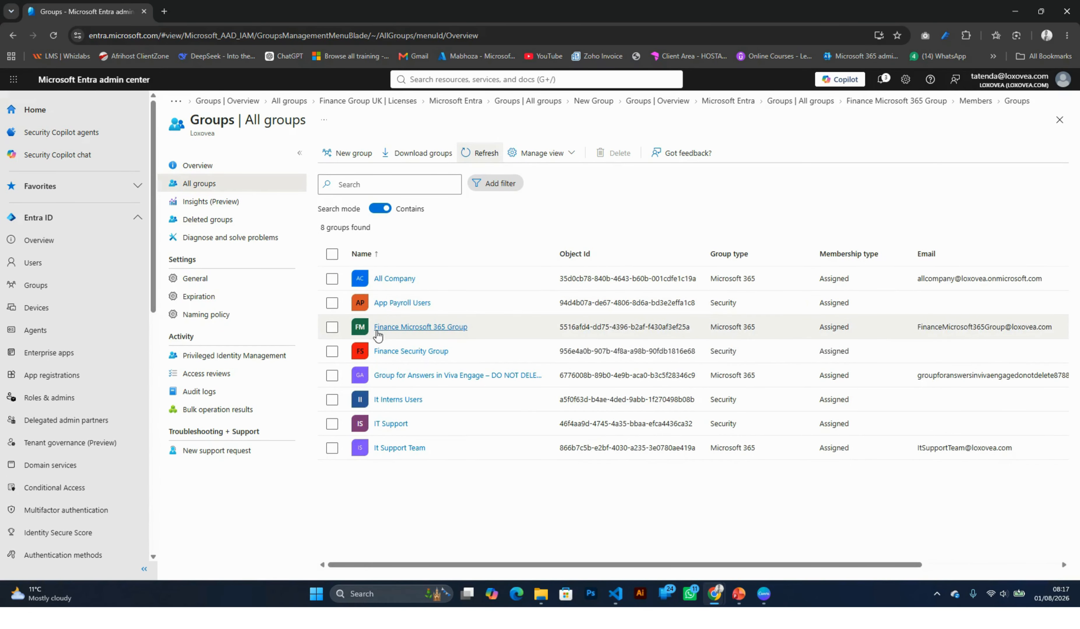
click(397, 352)
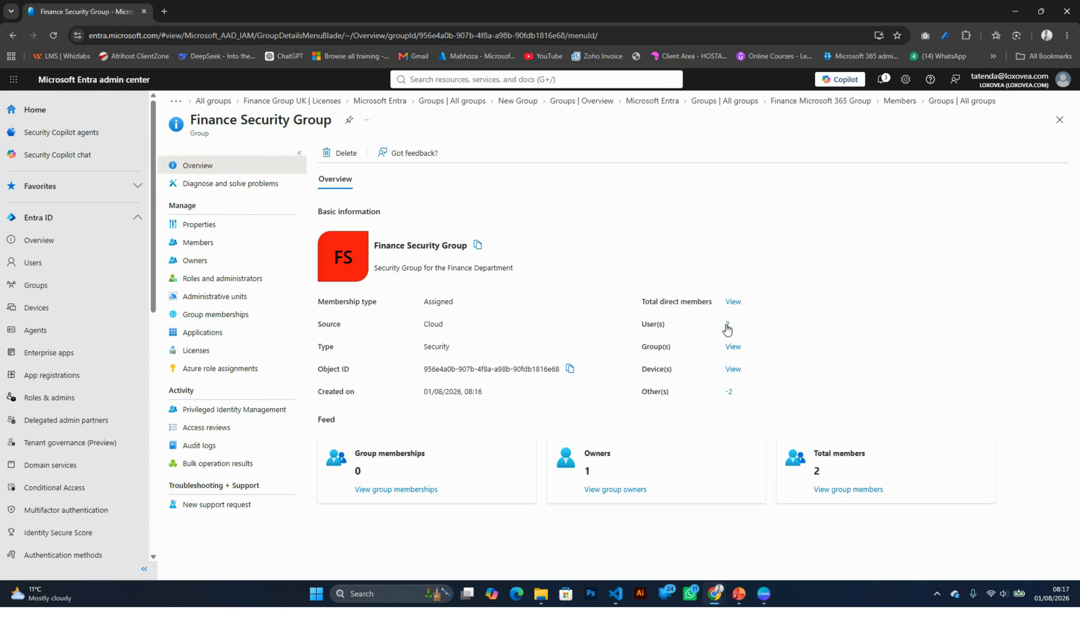
click(211, 246)
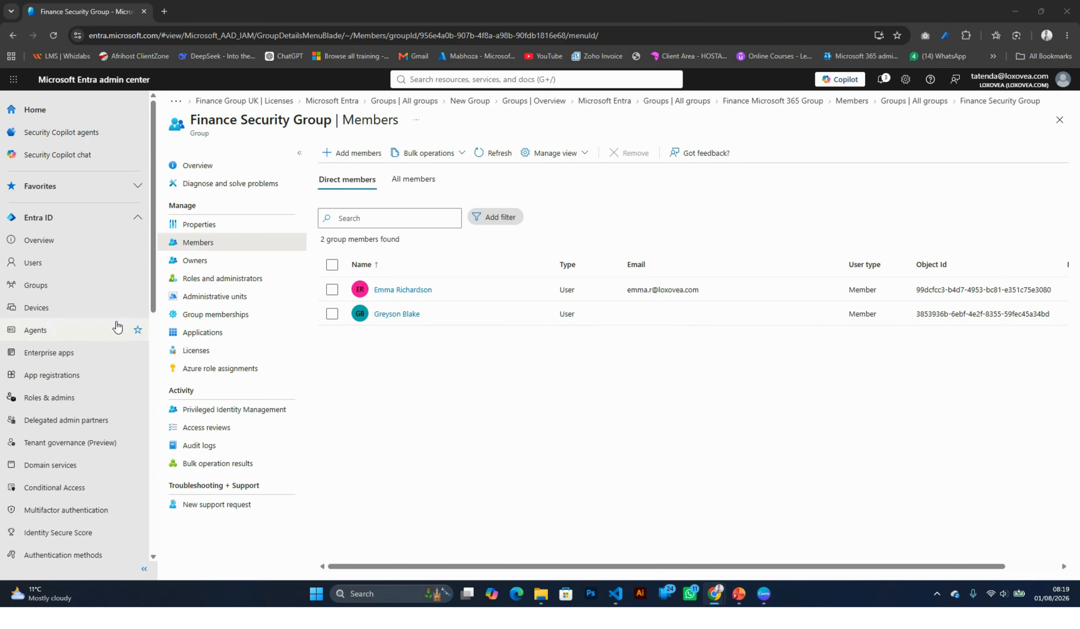
Step: Return from the Finance Security Group members to the list of all groups
click(54, 286)
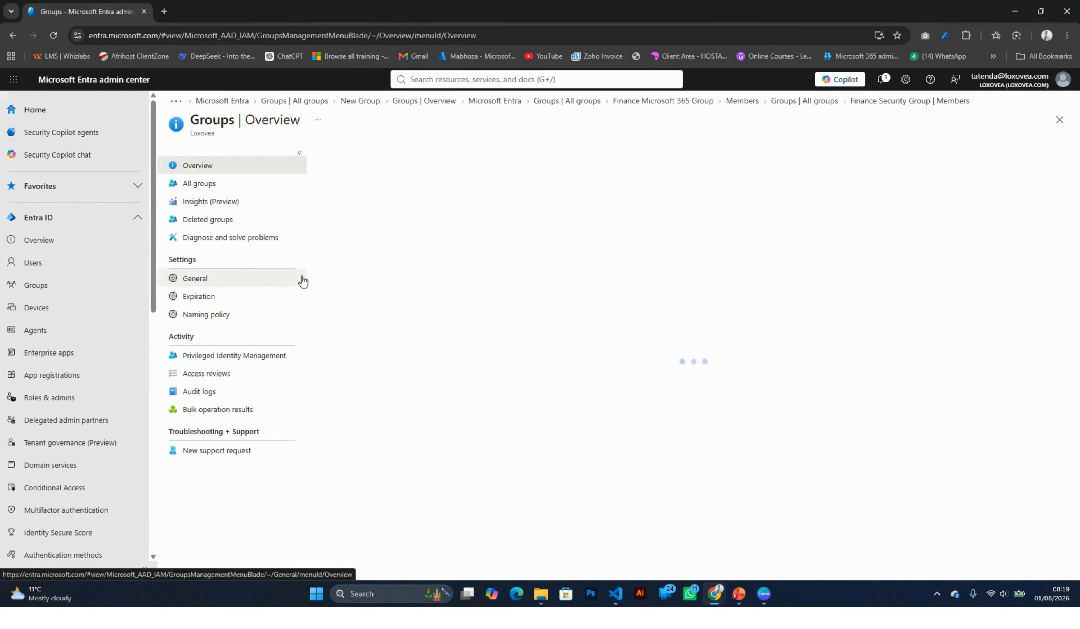
click(198, 183)
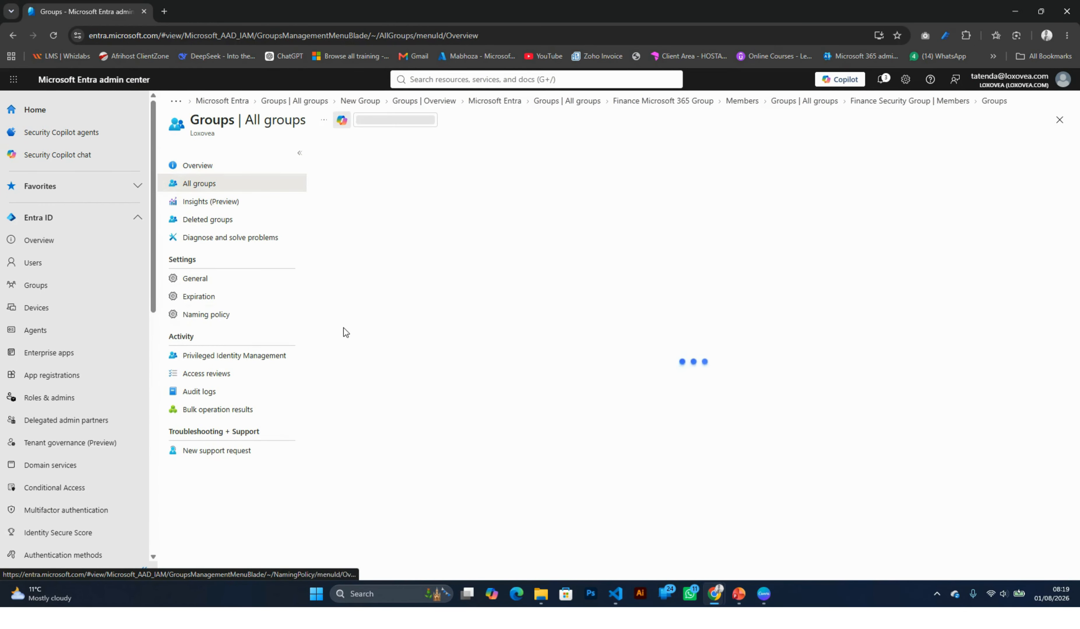